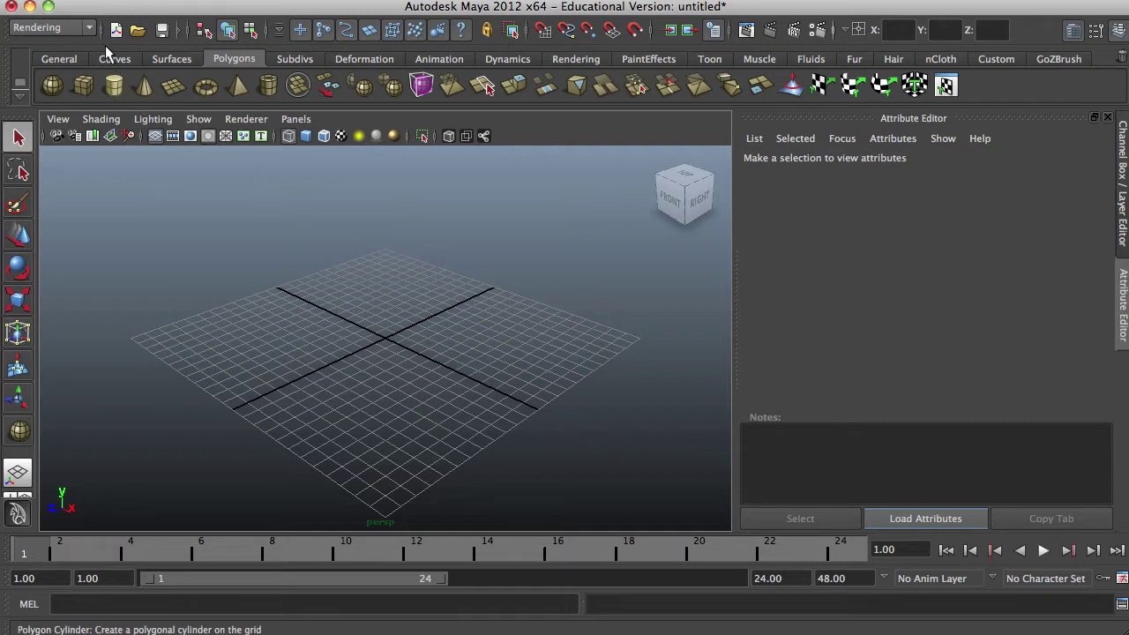
Create a polygon plane covering the whole grid and raise it slightly above the grid in shaded display.
left_click_drag(426, 402, 429, 389, "alt")
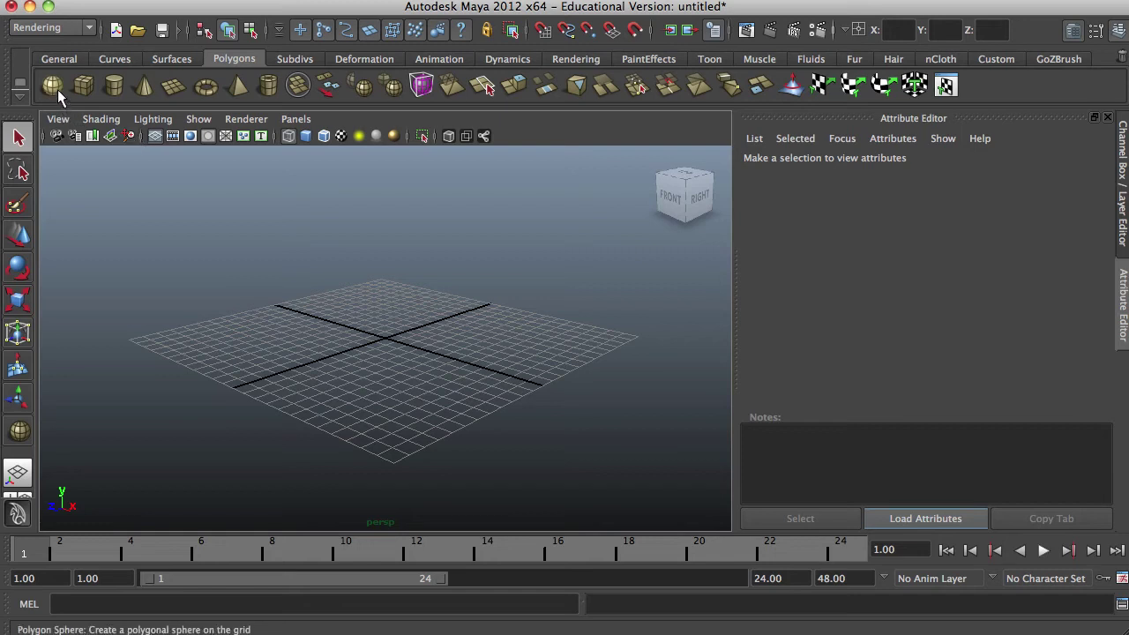
left_click(171, 87)
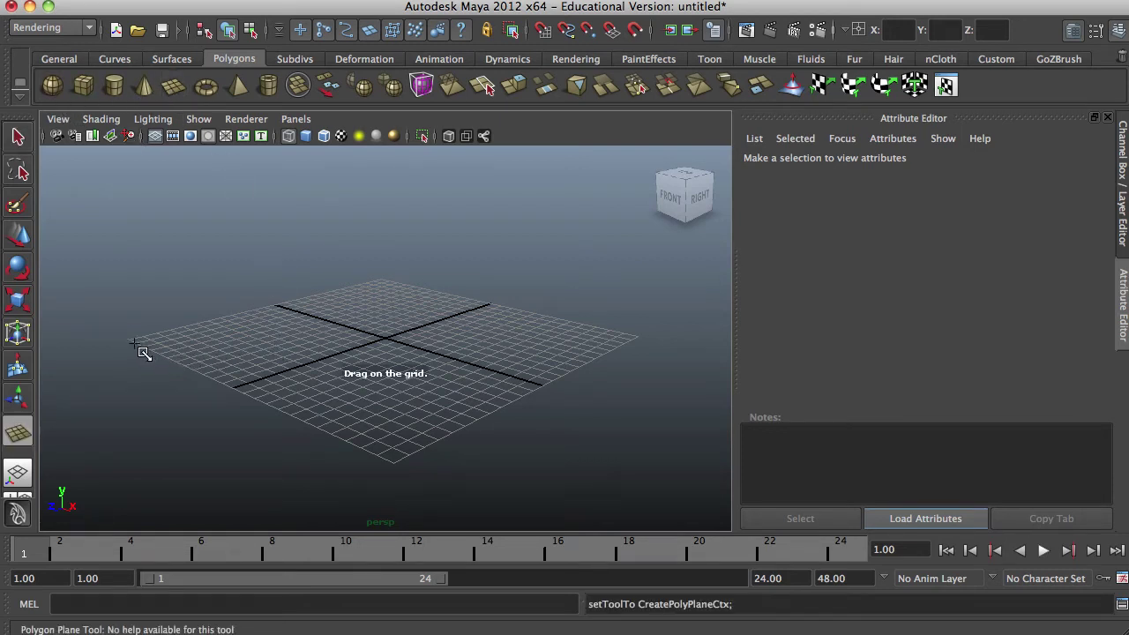
left_click_drag(132, 340, 644, 342)
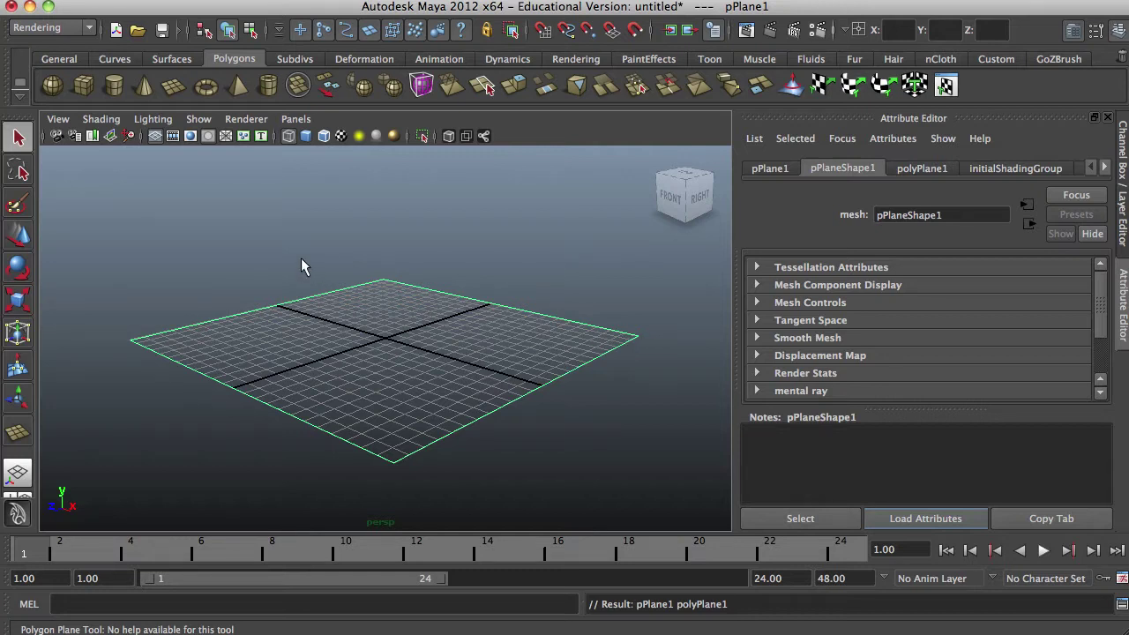
key("5")
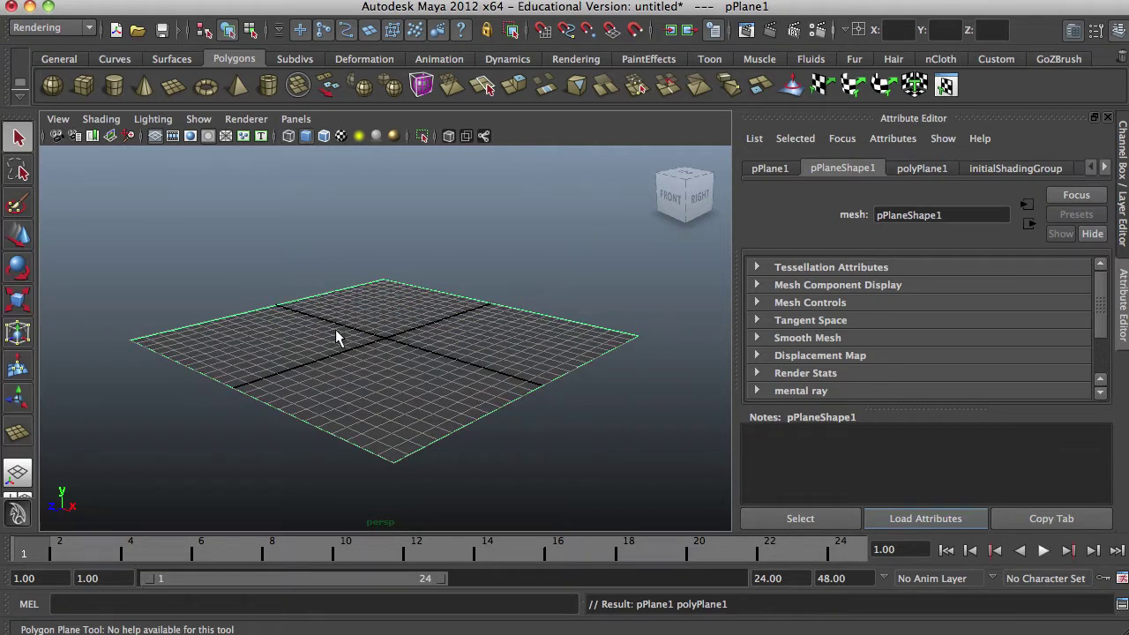
key("w")
left_click_drag(385, 282, 385, 277)
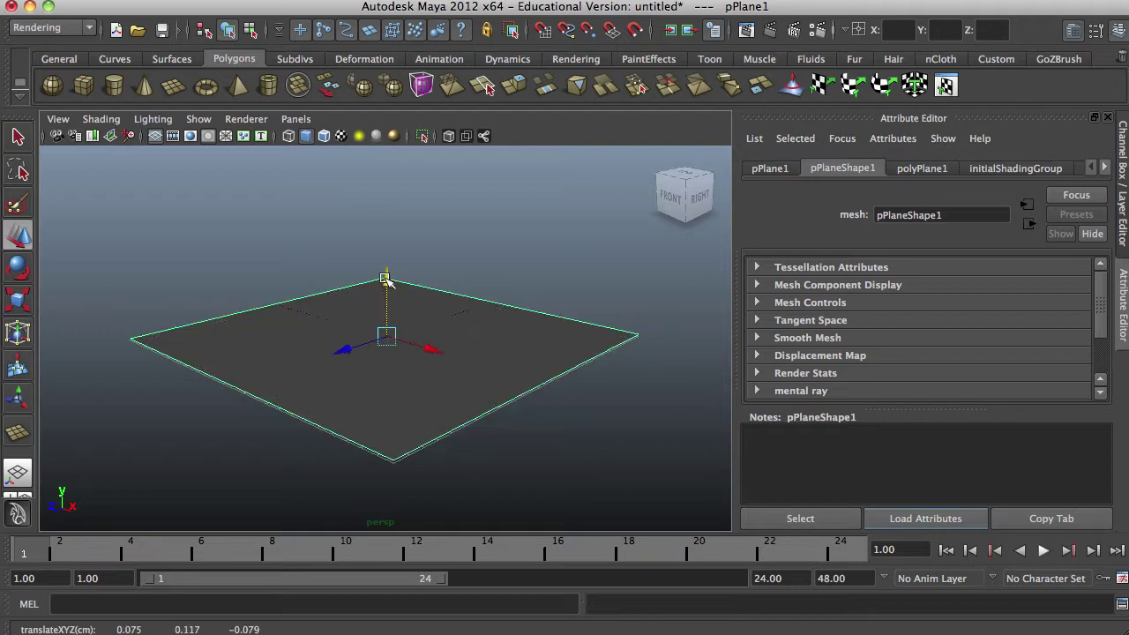
Create a polygon sphere near the centre of the plane and move it partly upward.
left_click(53, 85)
left_click_drag(384, 335, 415, 345)
key("w")
left_click_drag(394, 280, 395, 253)
In the side view, centre the sphere on the vertical axis and raise it until it rests on the plane.
key("space")
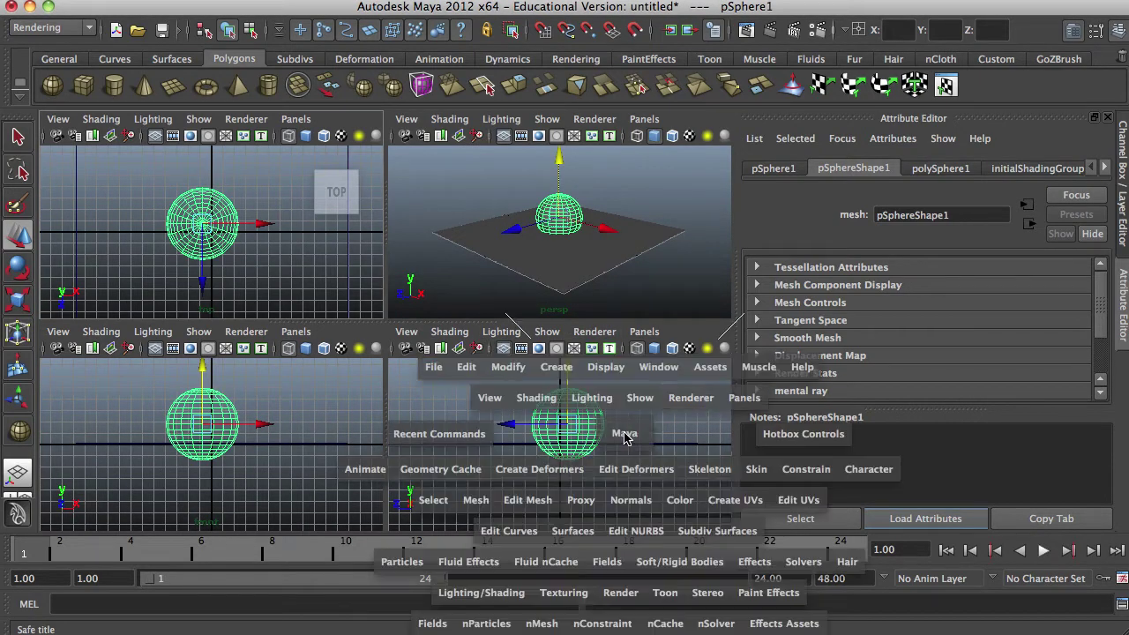
key("space")
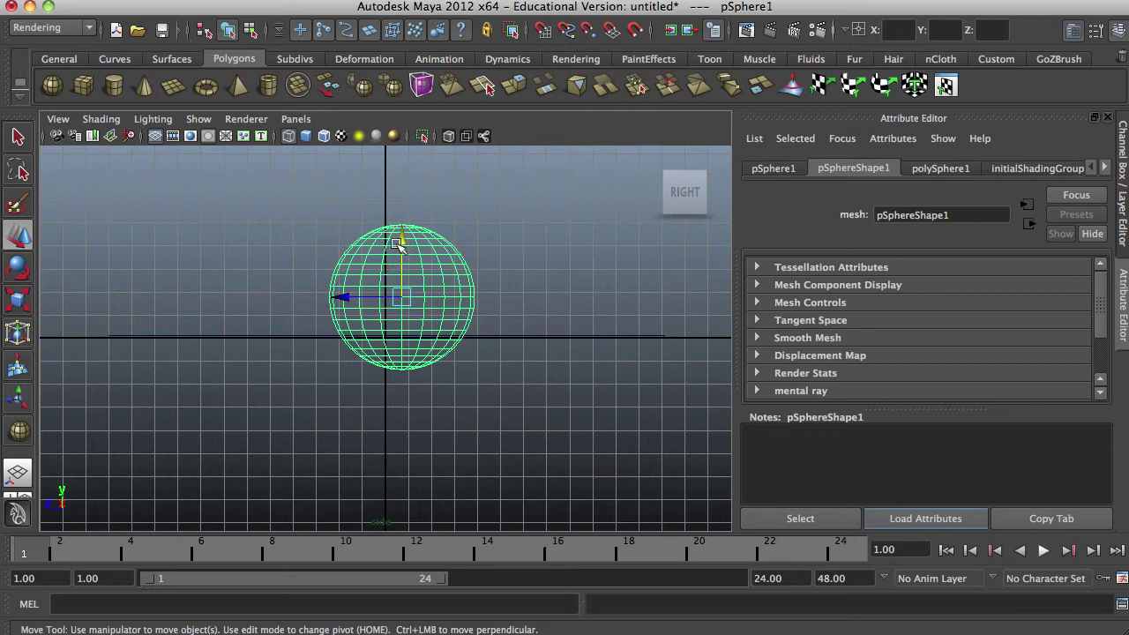
left_click_drag(346, 298, 328, 298)
left_click_drag(386, 238, 387, 203)
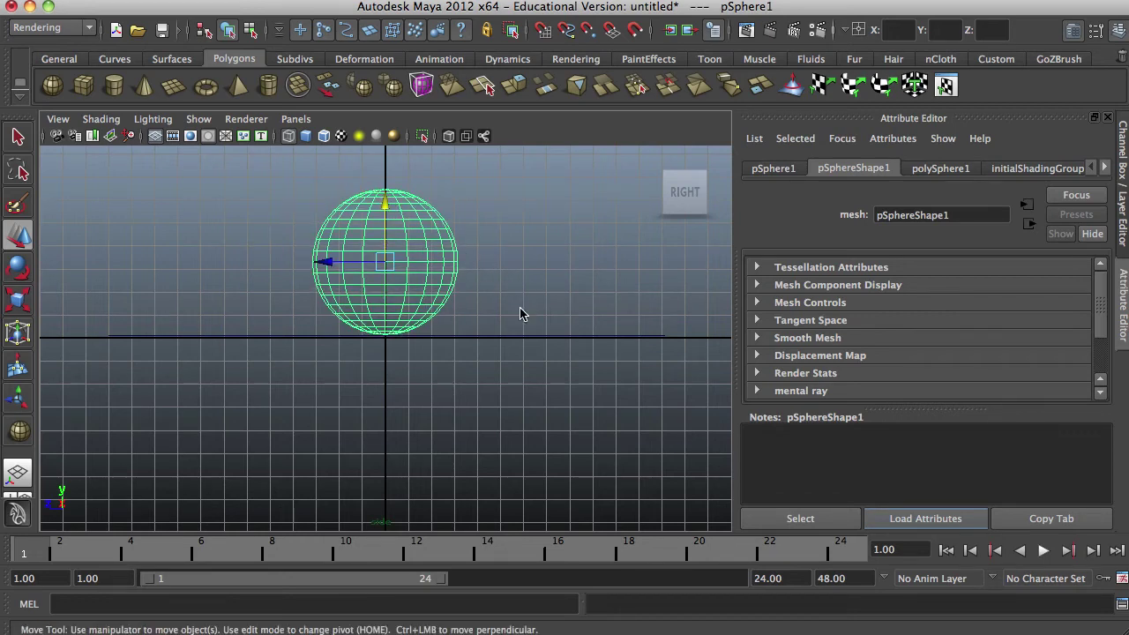
key("space")
key("space")
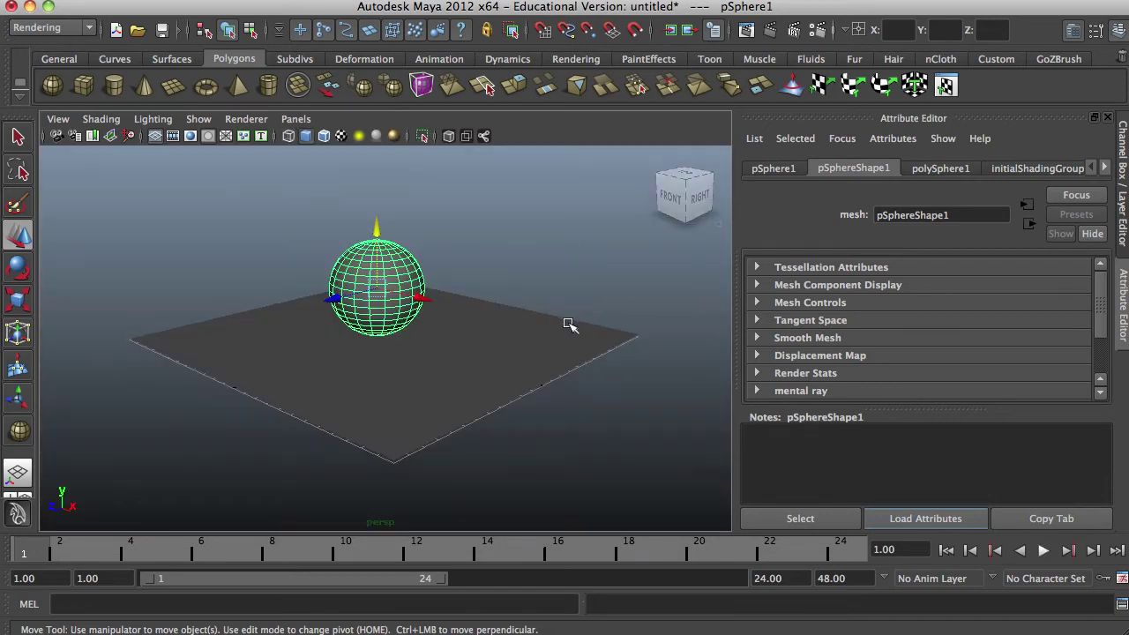
Frame the sphere closely in the perspective view and scale the ground plane up uniformly.
scroll(613, 309, "up", 5)
scroll(613, 308, "down", 3)
left_click_drag(626, 277, 628, 273, "alt")
mouse_move(620, 282)
middle_mouse_down("alt")
mouse_move(620, 262)
mouse_move(675, 321)
mouse_move(642, 283)
middle_mouse_up("alt")
mouse_move(632, 294)
left_mouse_down("alt")
mouse_move(642, 297)
mouse_move(641, 287)
left_mouse_up("alt")
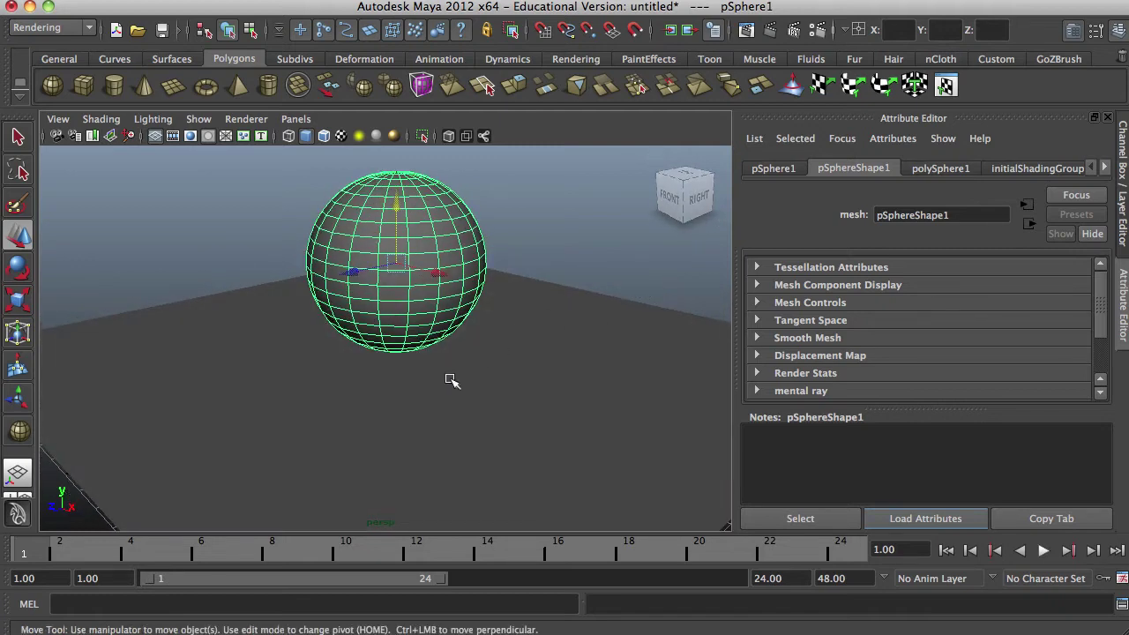
left_click(270, 453)
key("e")
key("r")
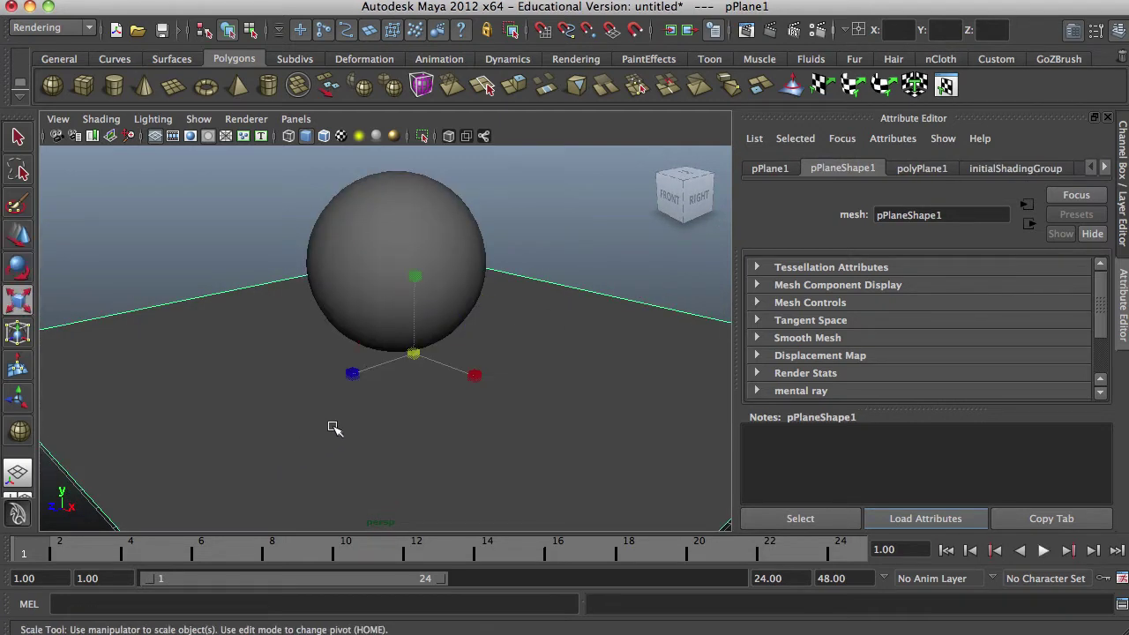
left_click_drag(414, 354, 527, 388)
key("w")
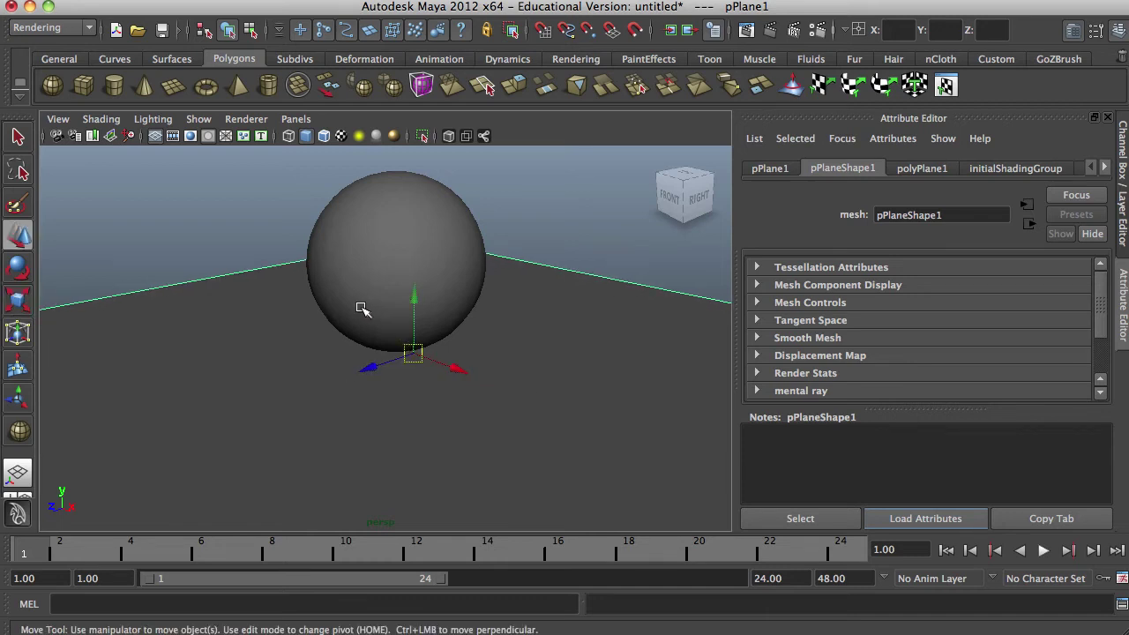
Select the sphere and the plane together and create a new render layer containing both objects.
left_click(214, 222)
left_click_drag(202, 207, 567, 447)
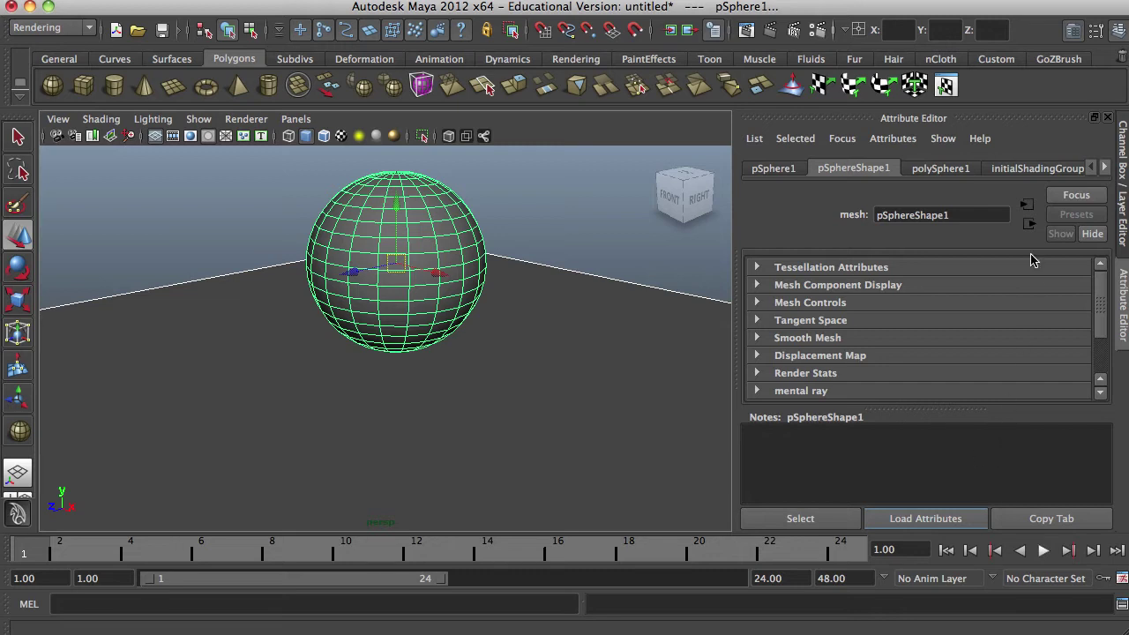
left_click(1073, 31)
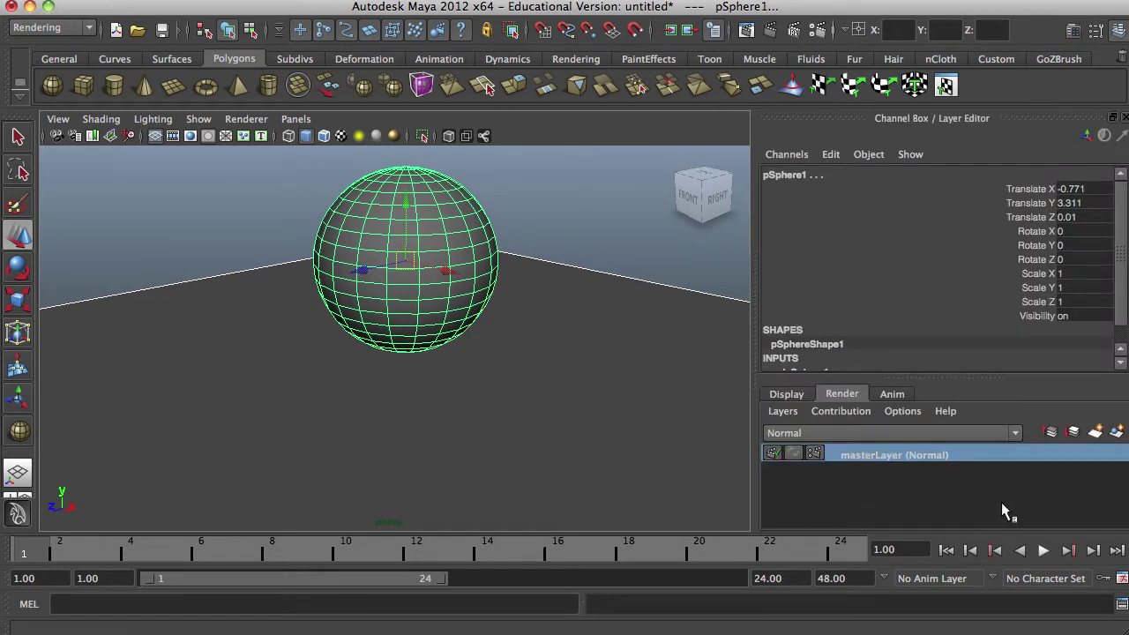
left_click(783, 396)
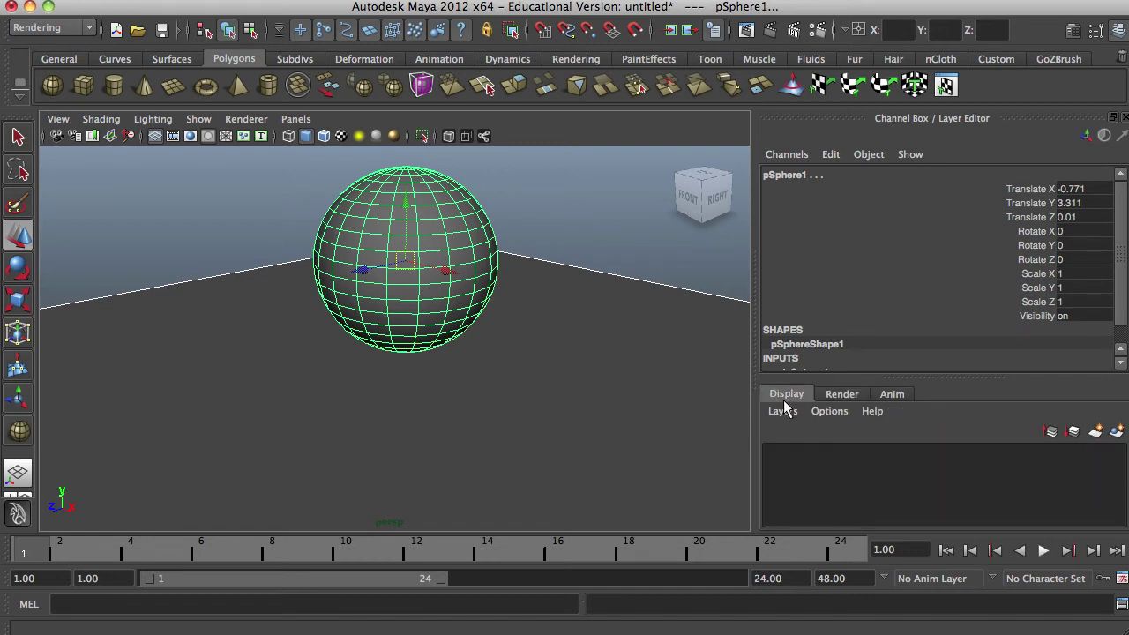
left_click(840, 395)
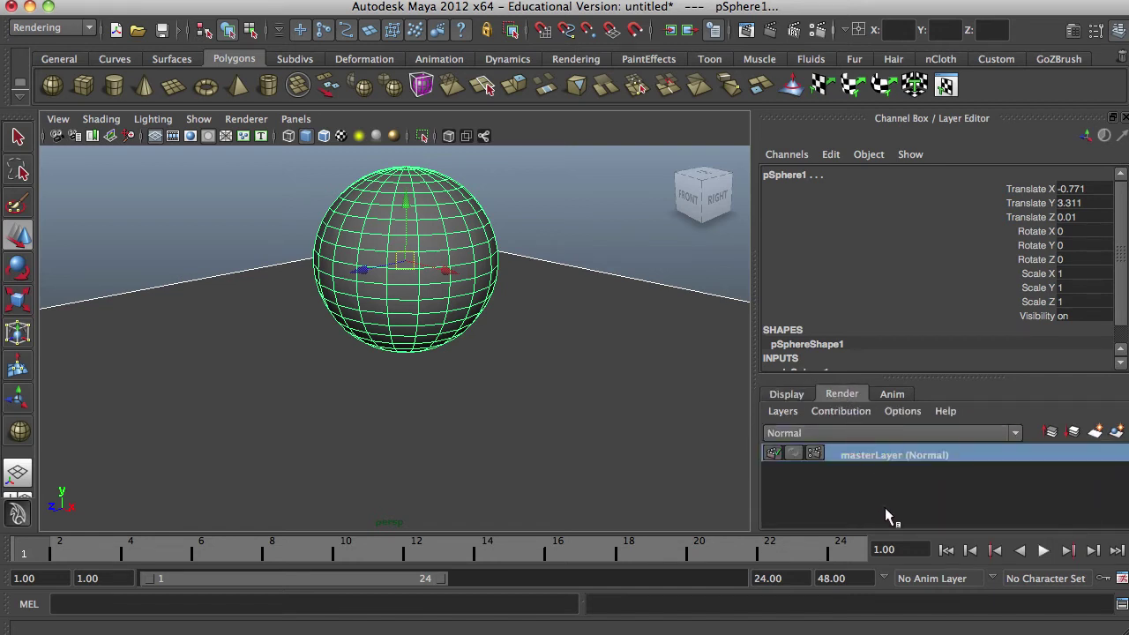
left_click(1117, 432)
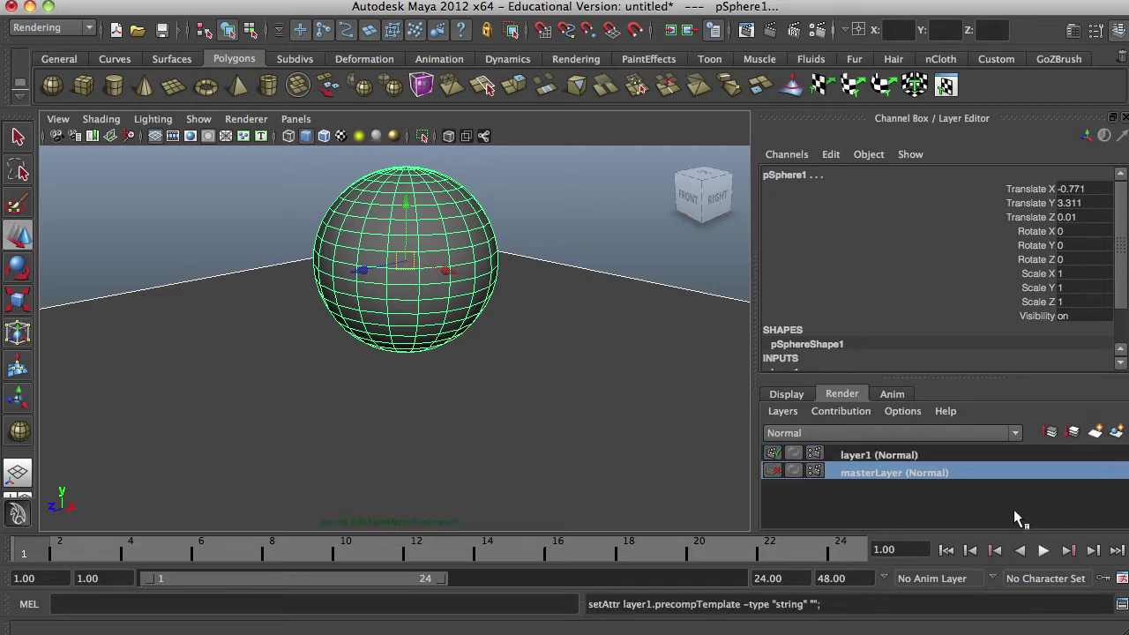
left_click(877, 457)
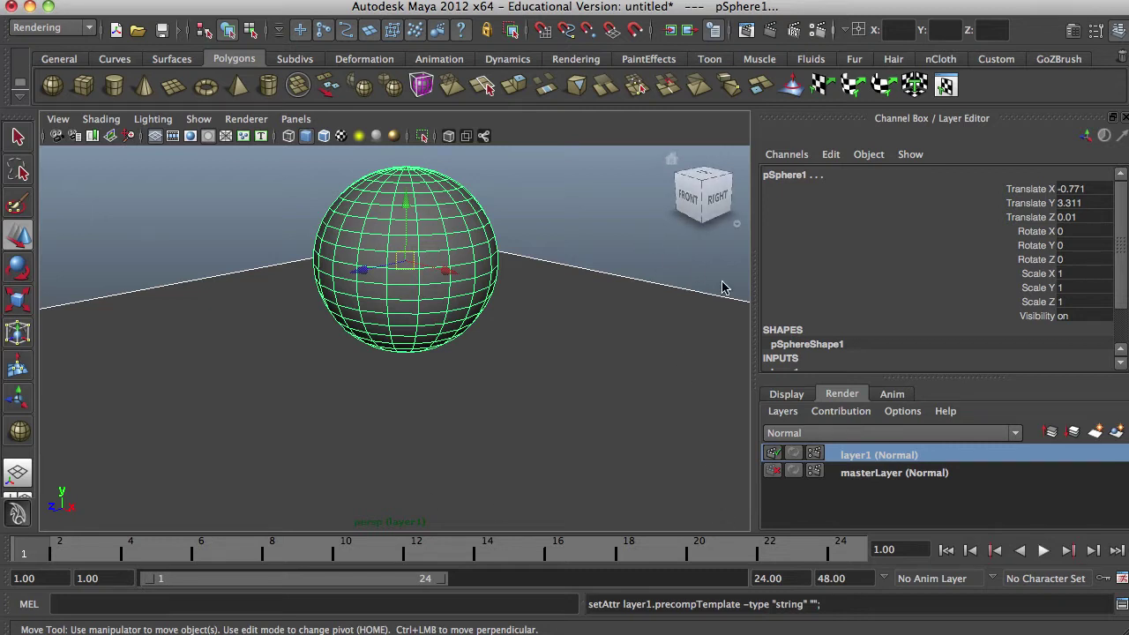
Apply the ambient occlusion preset to the new render layer.
left_click(1072, 33)
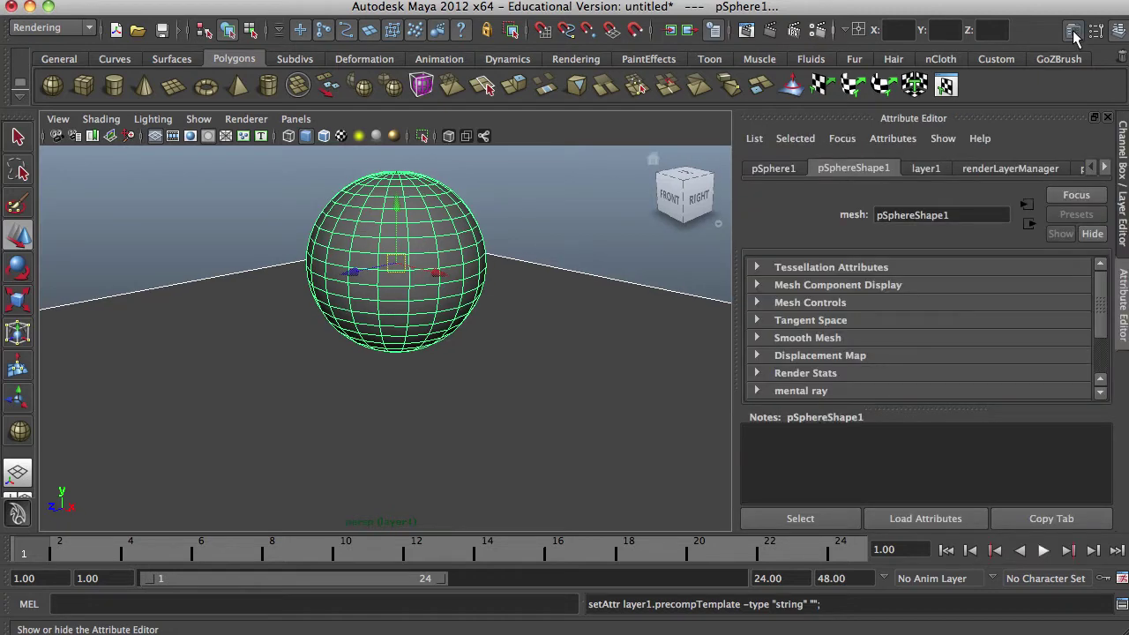
left_click(926, 168)
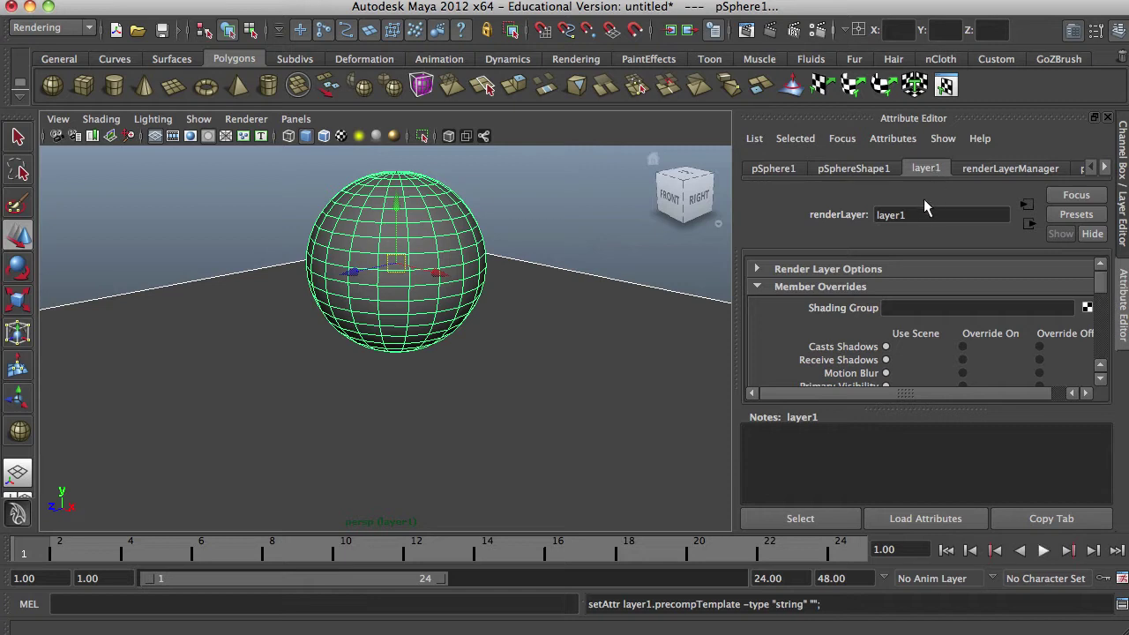
left_click(1080, 218)
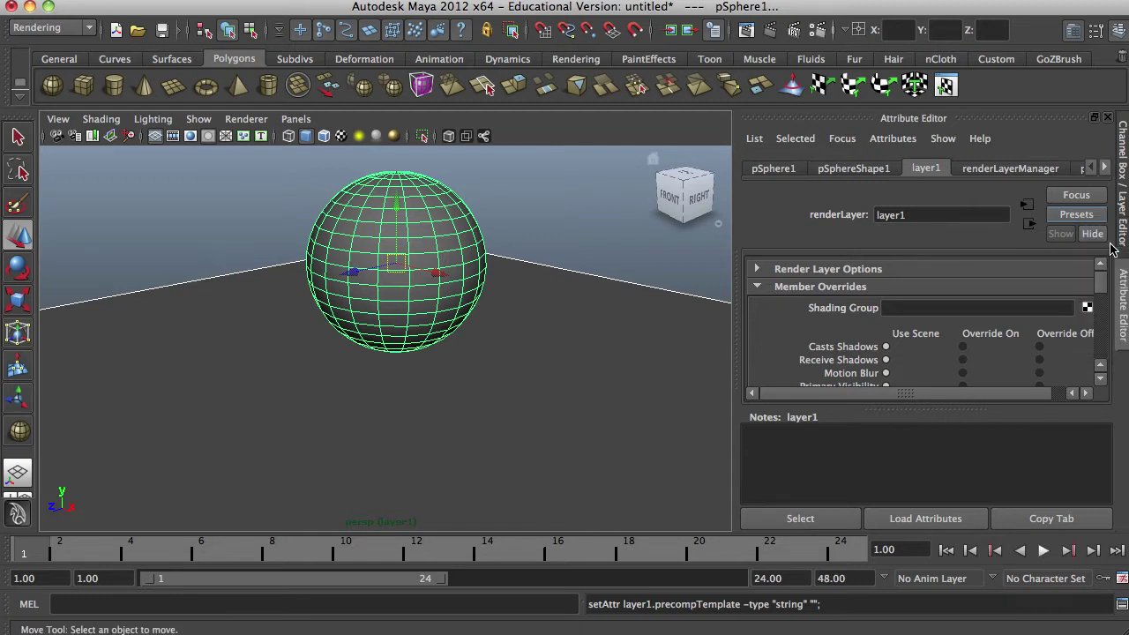
left_click(1111, 245)
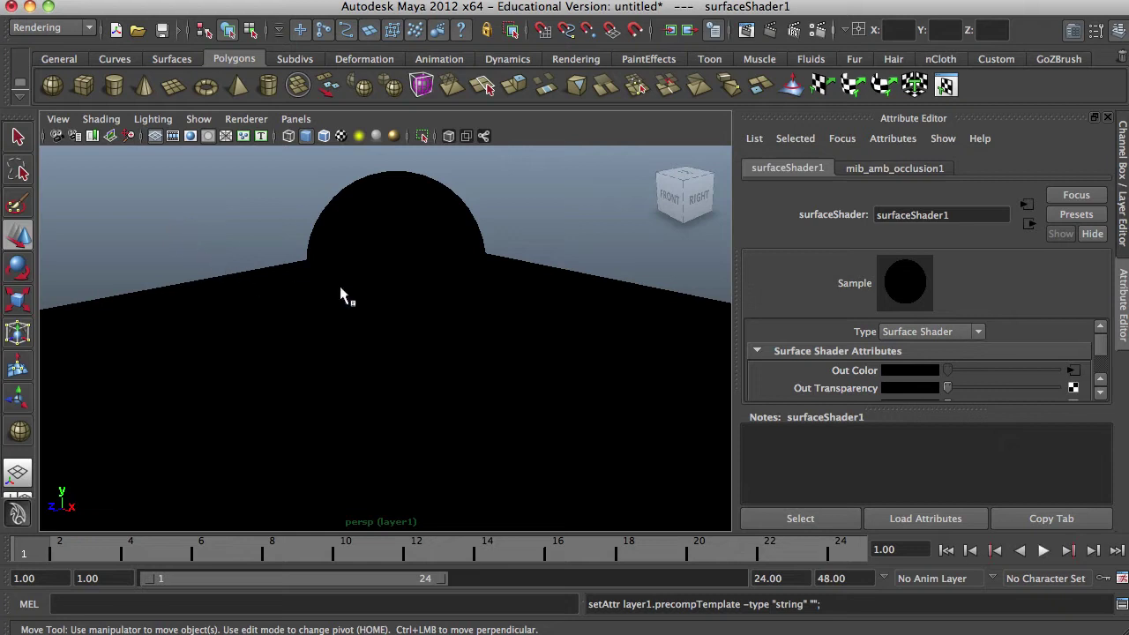
Render the current frame with mental ray, keep the image for comparison, and close the render window.
left_click(770, 32)
left_click_drag(732, 159, 686, 83)
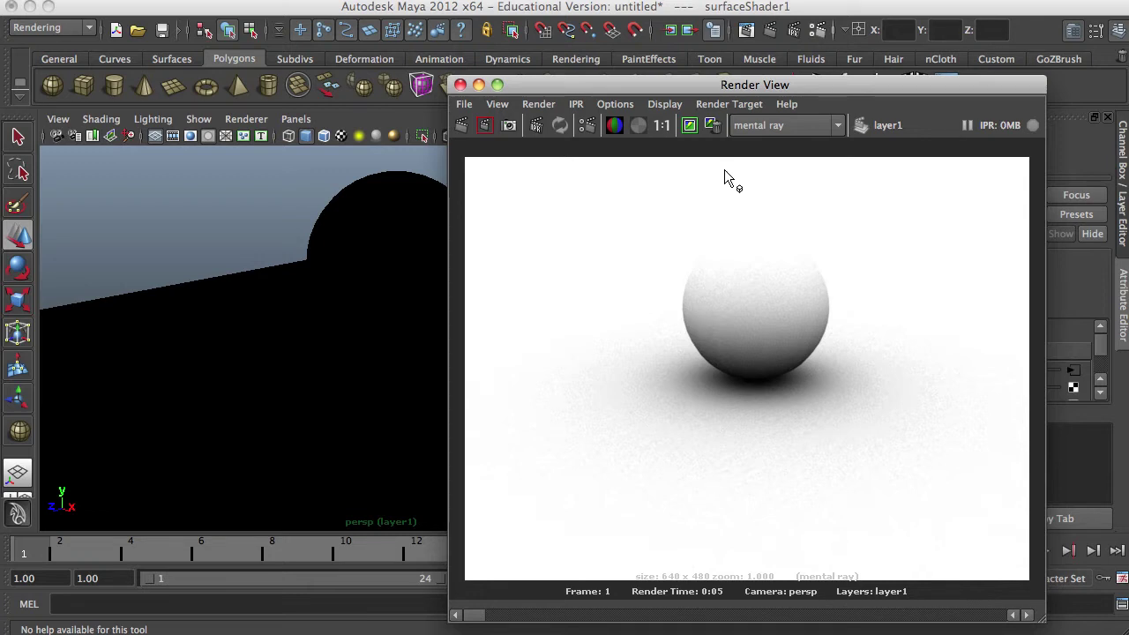
left_click(695, 129)
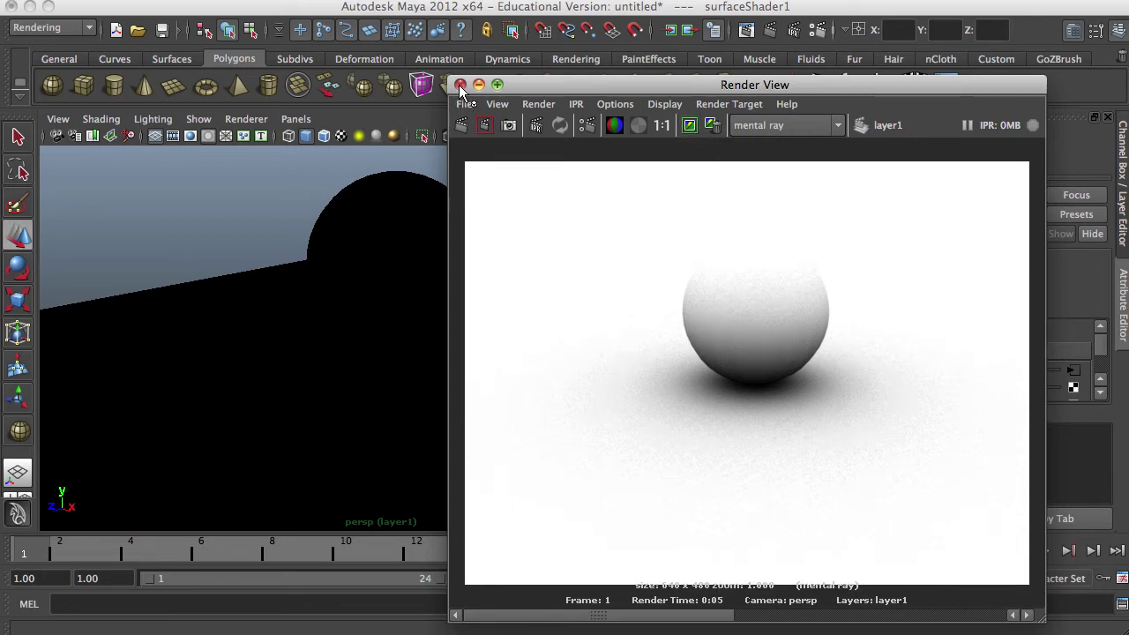
left_click(459, 85)
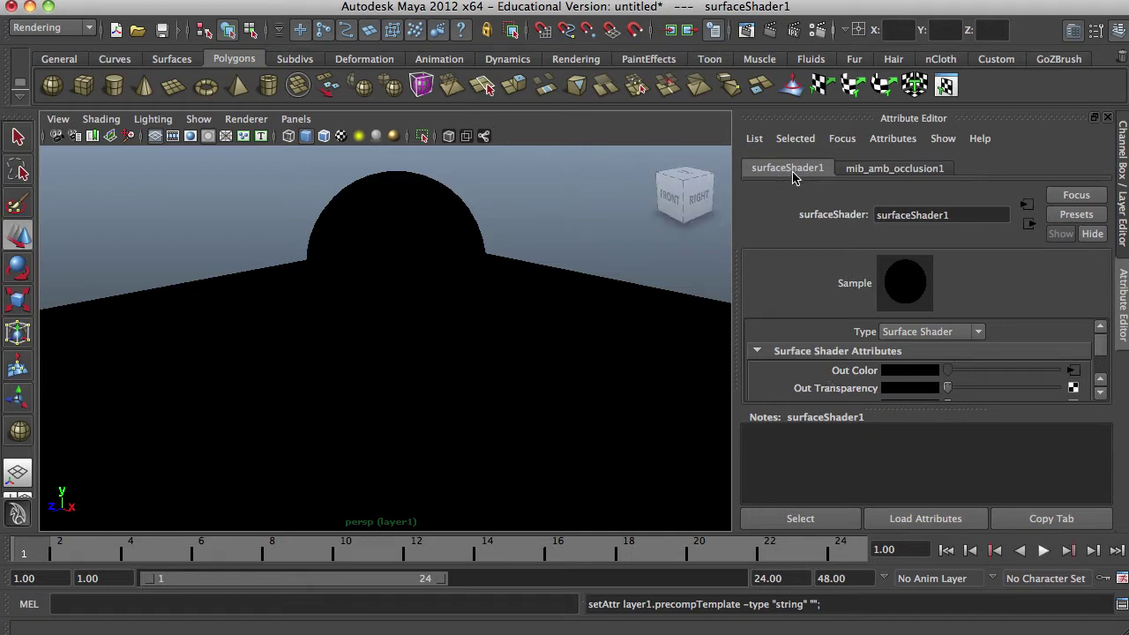
Set the Samples of the mib_amb_occlusion1 node to 32.
left_click(917, 172)
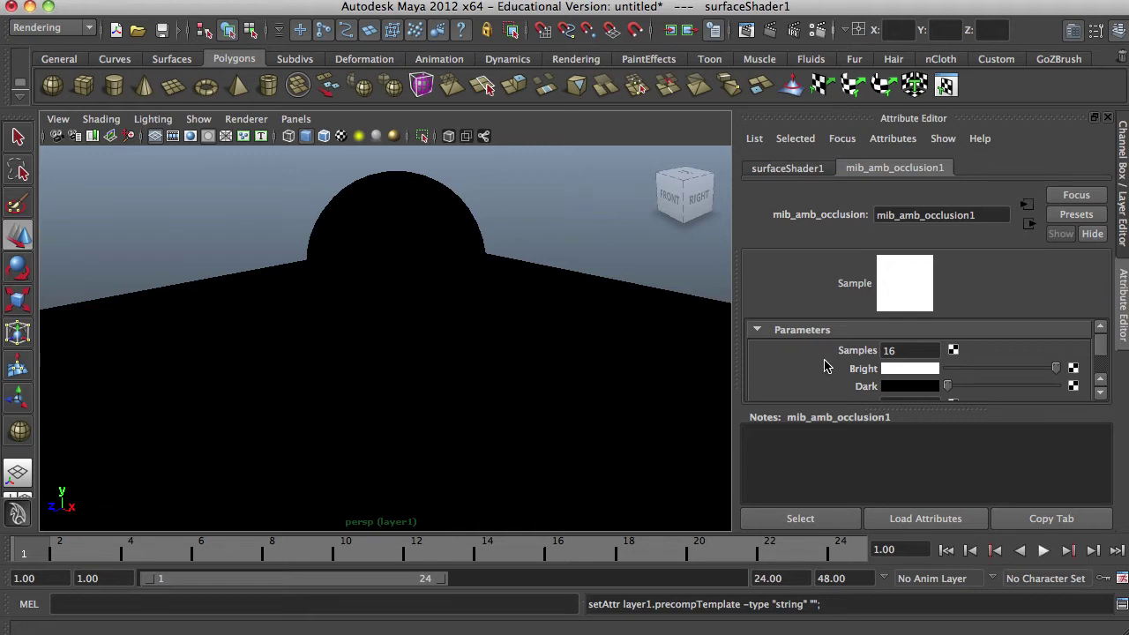
right_click(923, 350)
left_click(915, 353)
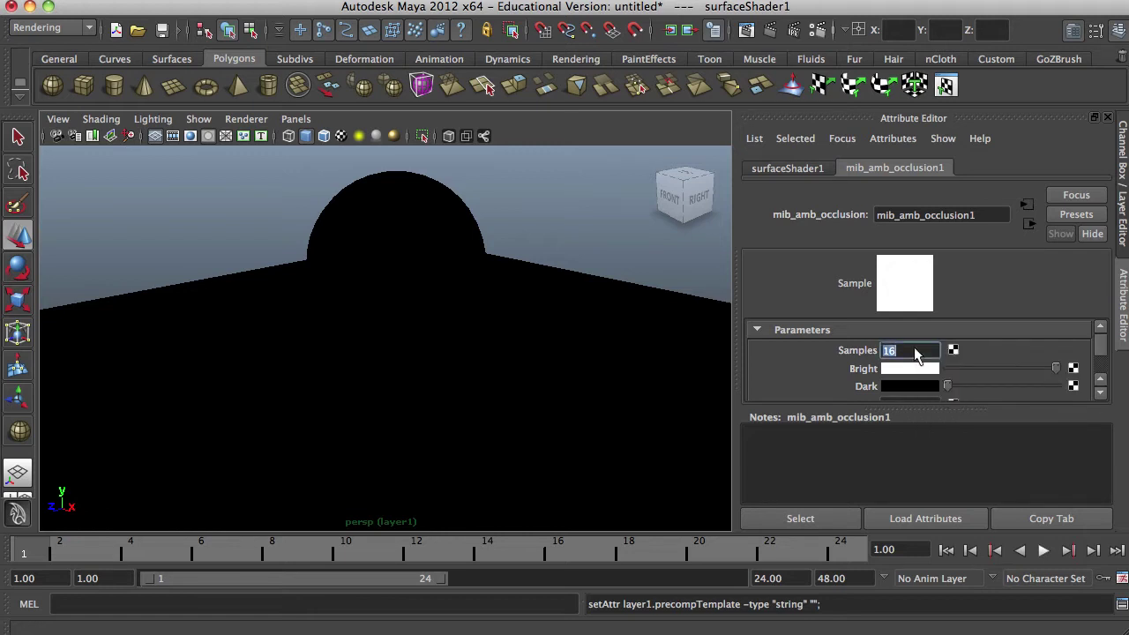
type("32")
Render the frame again, keep the image, compare it with the earlier render, and close the render window.
left_click(770, 31)
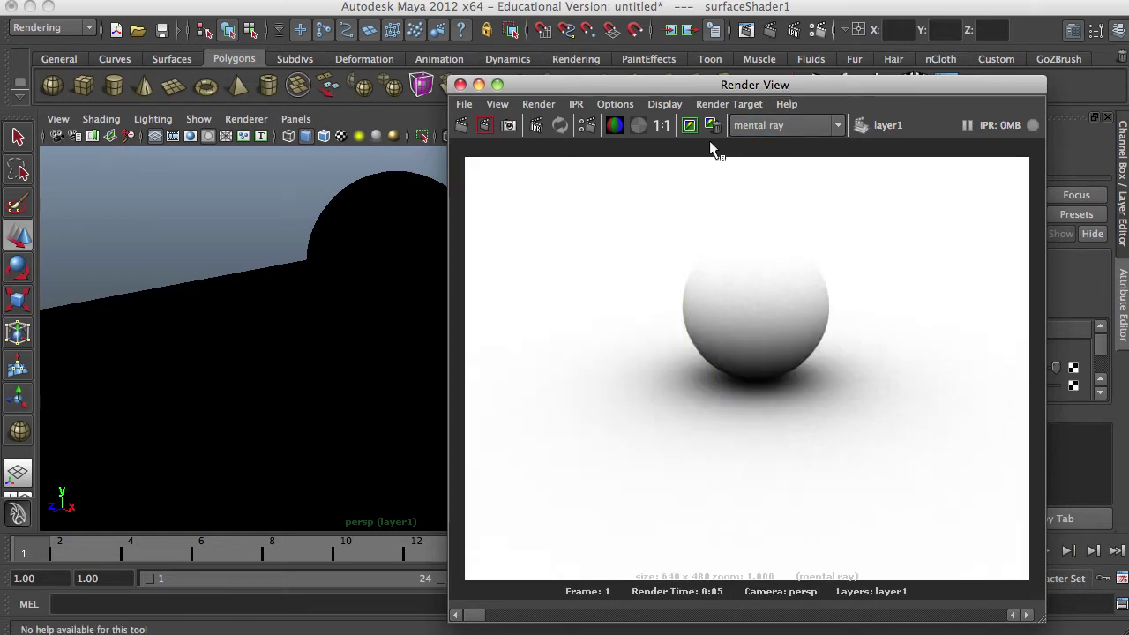
left_click(691, 126)
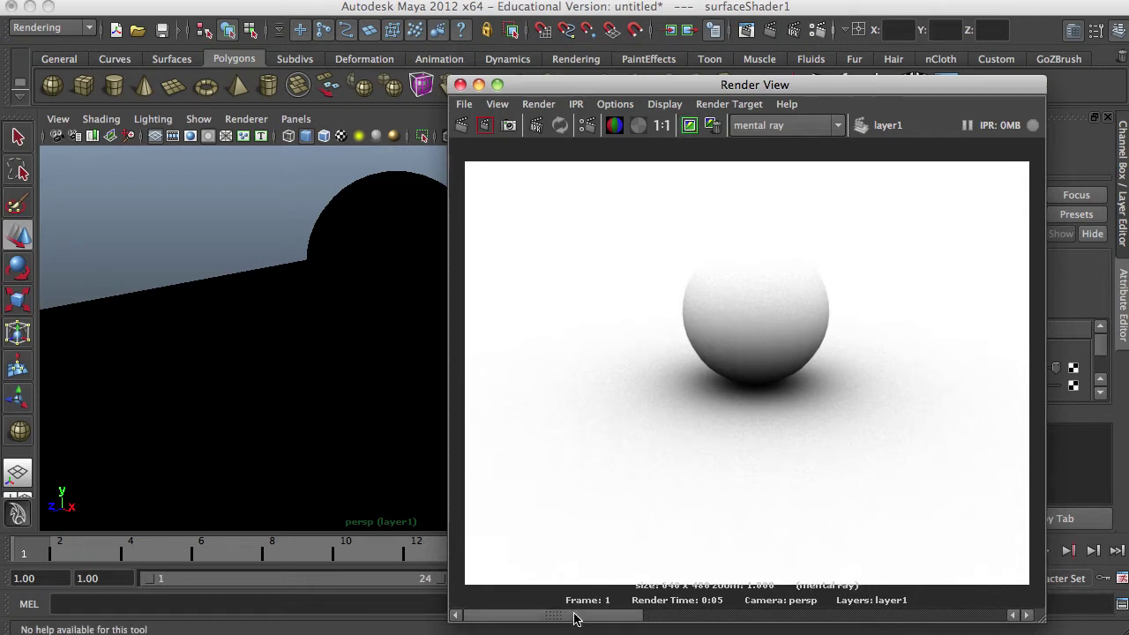
left_click_drag(908, 85, 708, 65)
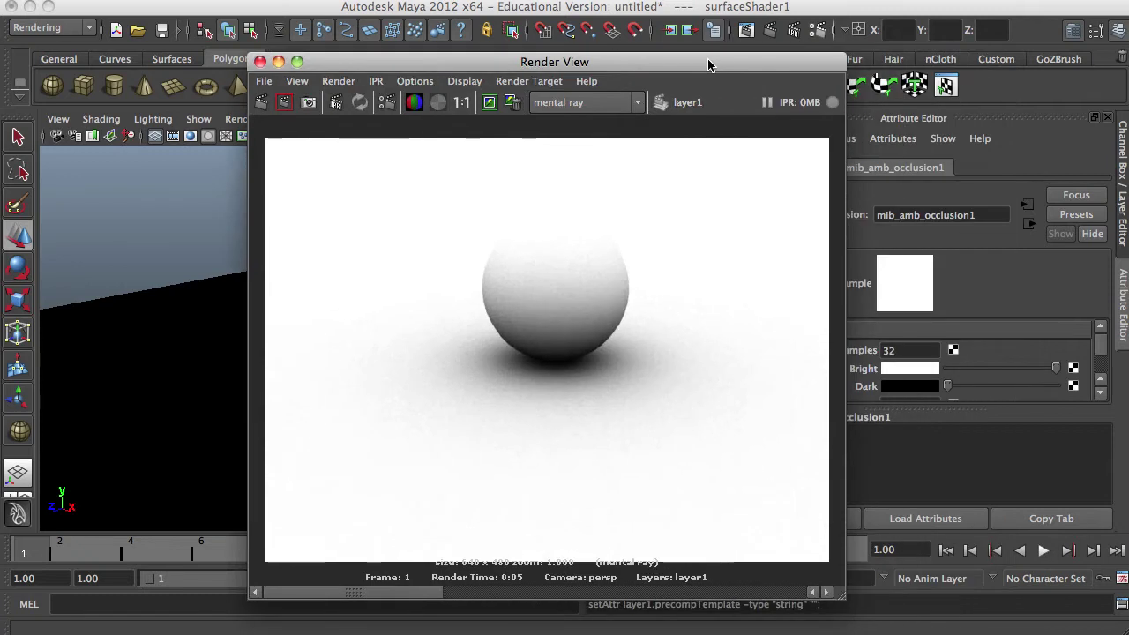
left_click(532, 591)
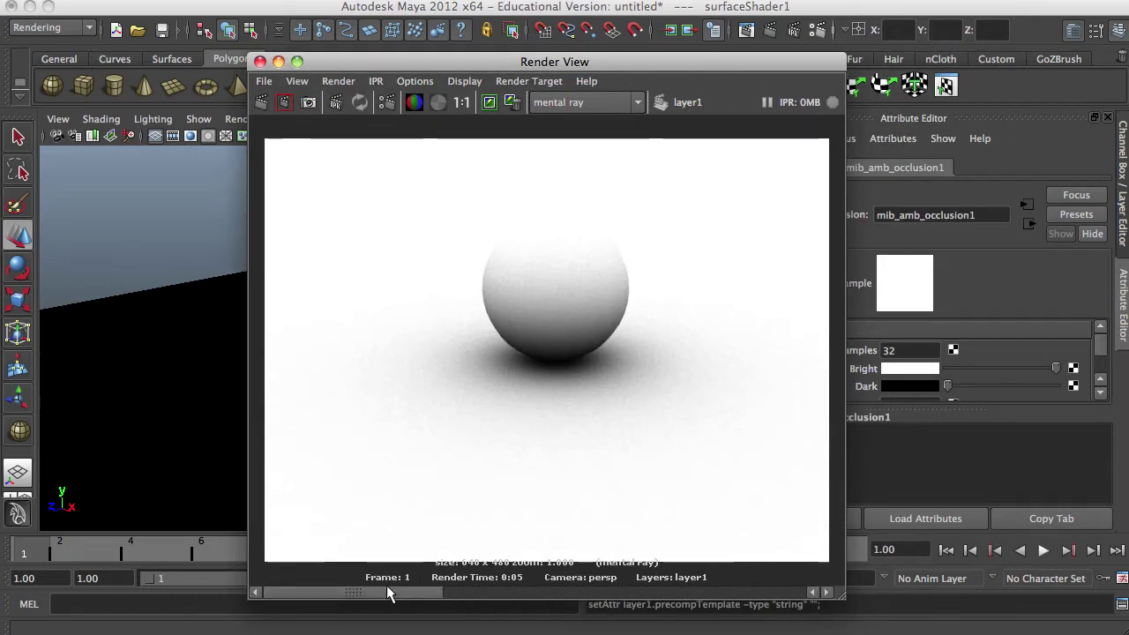
left_click_drag(387, 586, 415, 594)
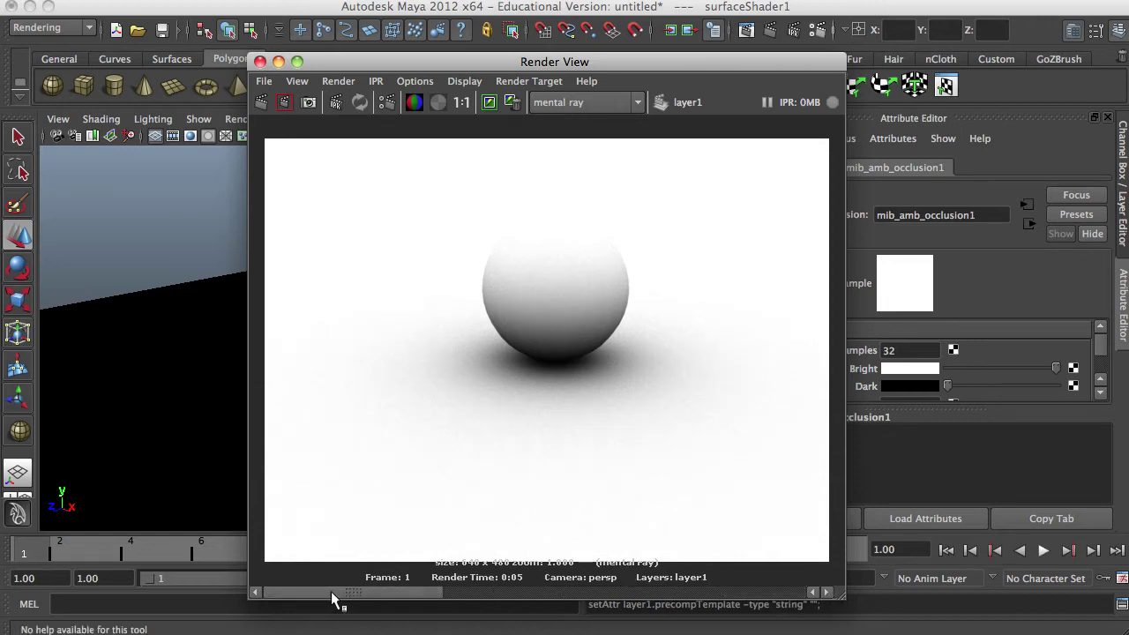
left_click(259, 61)
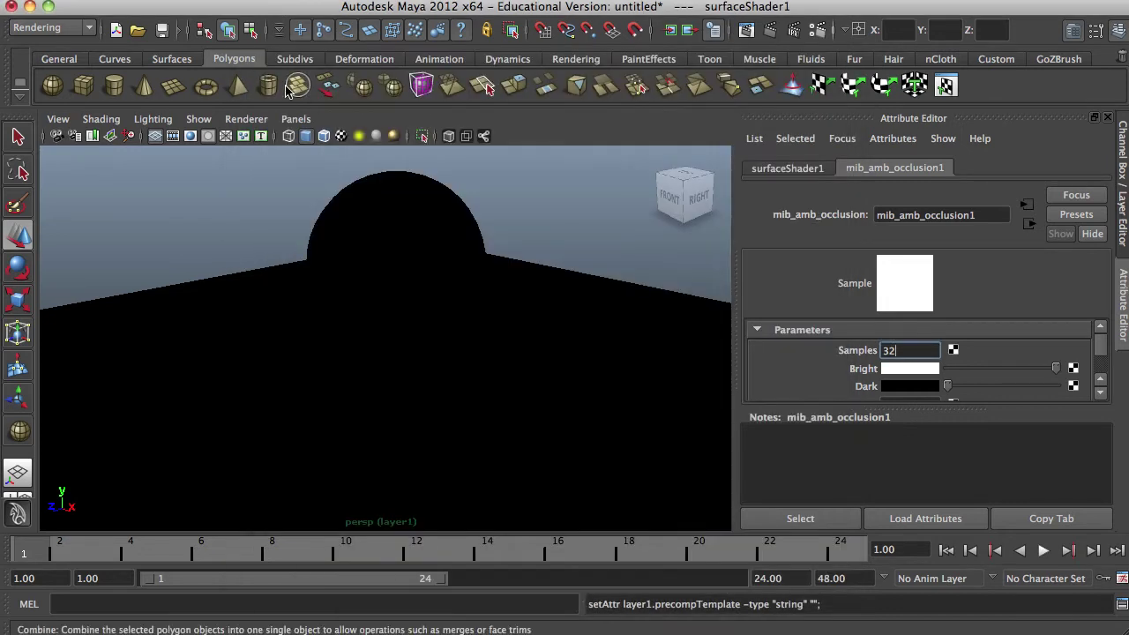
Set the occlusion node's Samples to 100 and render the current frame.
double_click(923, 351)
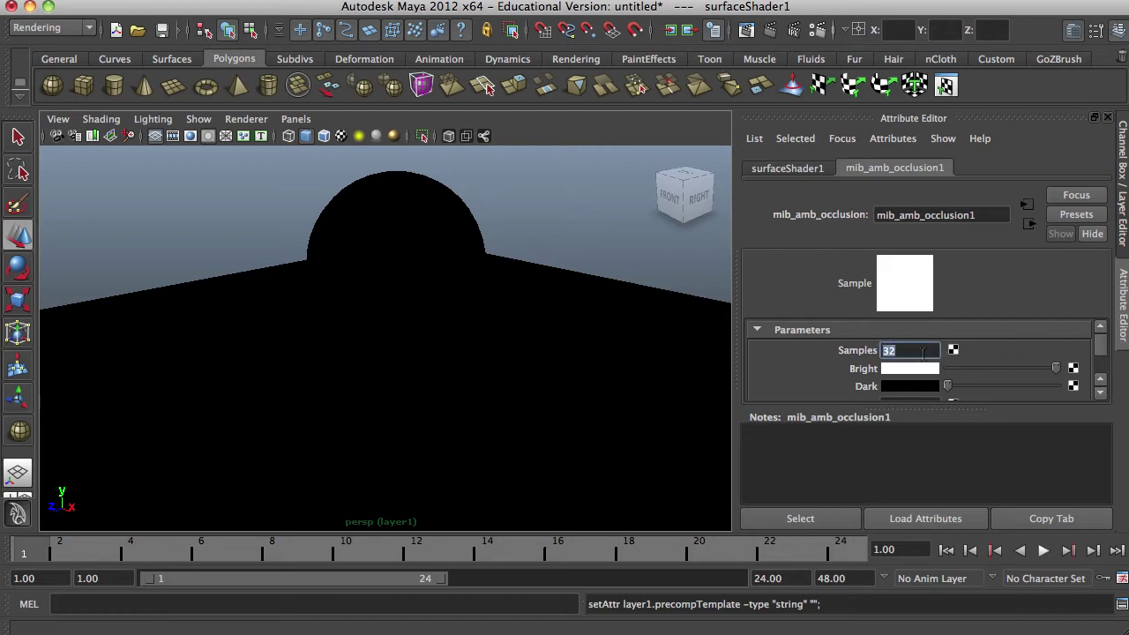
type("100")
left_click(771, 31)
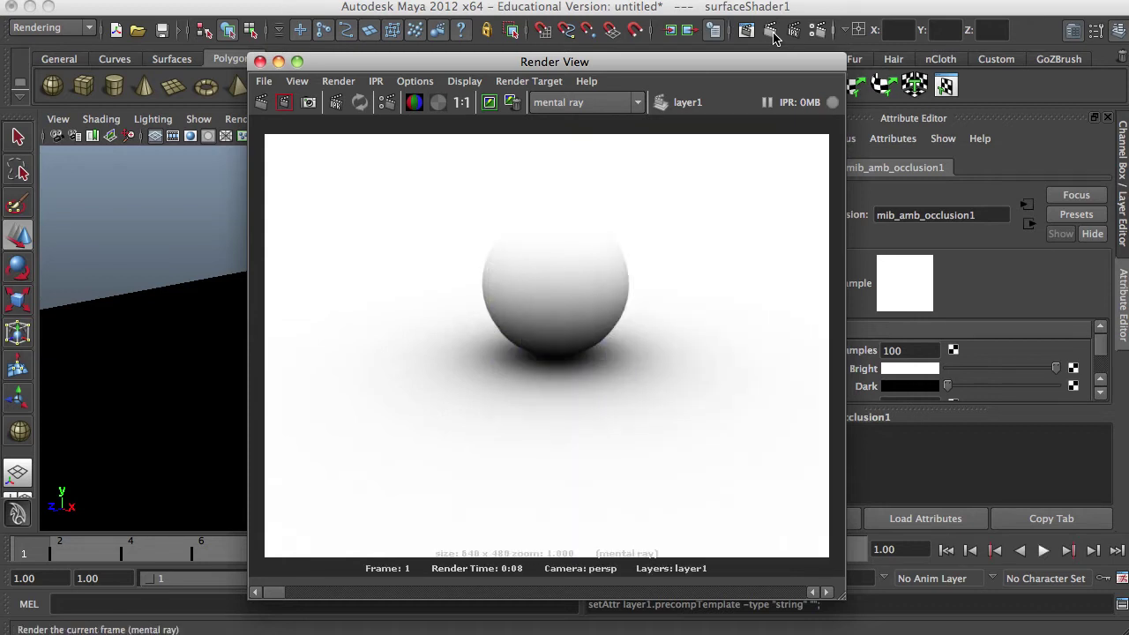
Keep the 100-sample render, compare it with the earlier kept images, and close the render window.
left_click(490, 103)
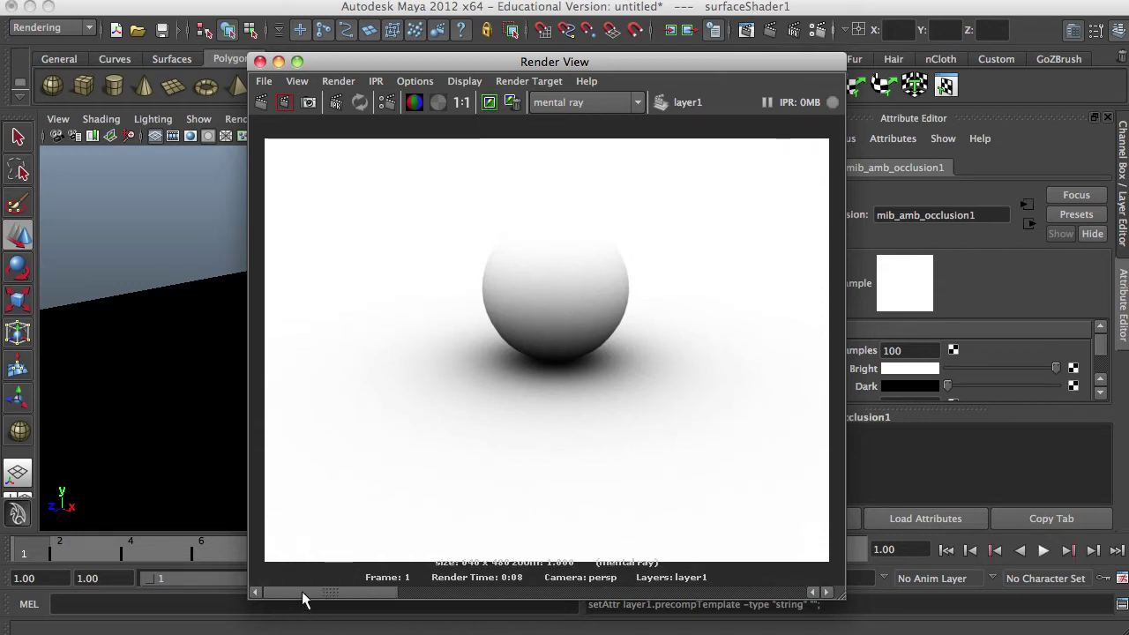
left_click_drag(335, 605, 471, 593)
left_click_drag(399, 582, 367, 584)
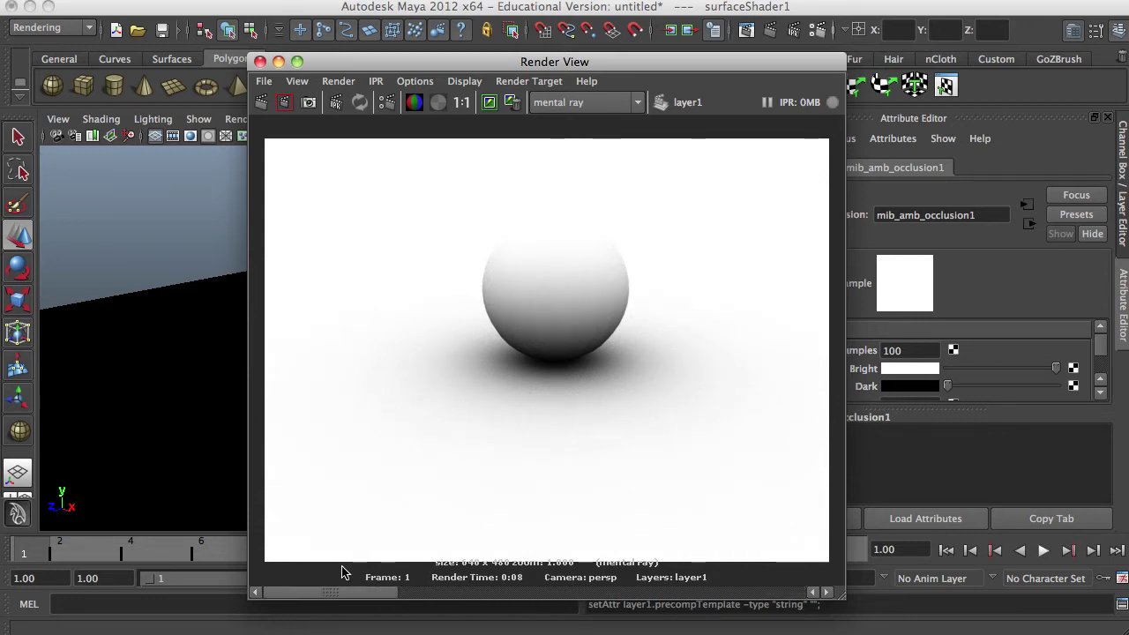
left_click(260, 61)
Set the occlusion node's Max Distance to 1, render the current frame, and close the render window.
scroll(846, 366, "down", 5)
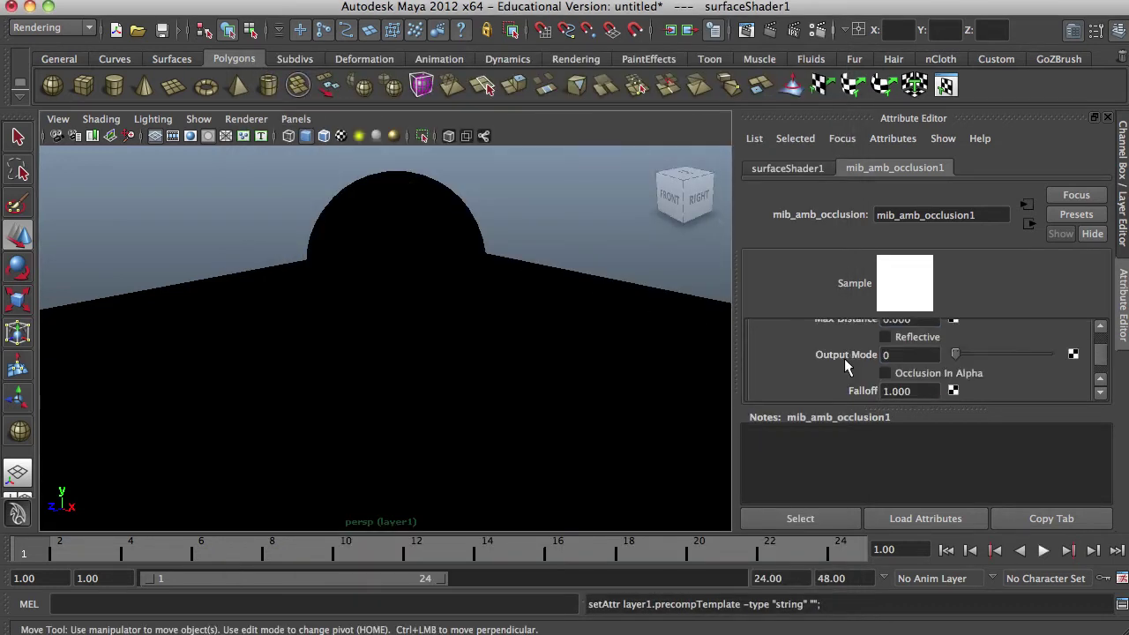
scroll(844, 359, "up", 2)
scroll(844, 360, "up", 2)
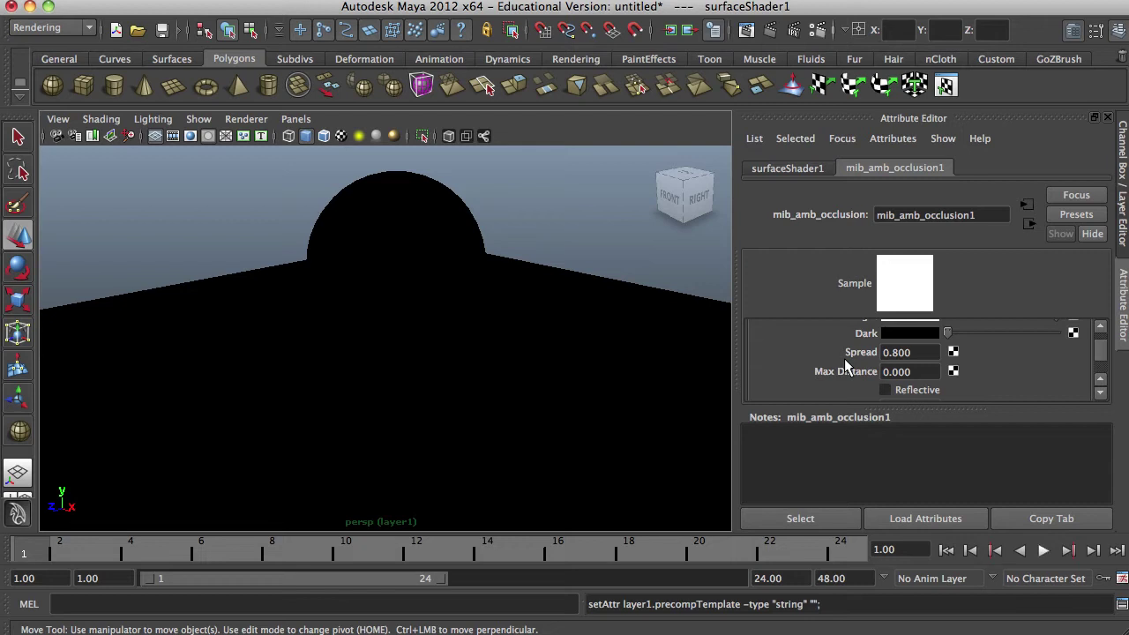
double_click(922, 353)
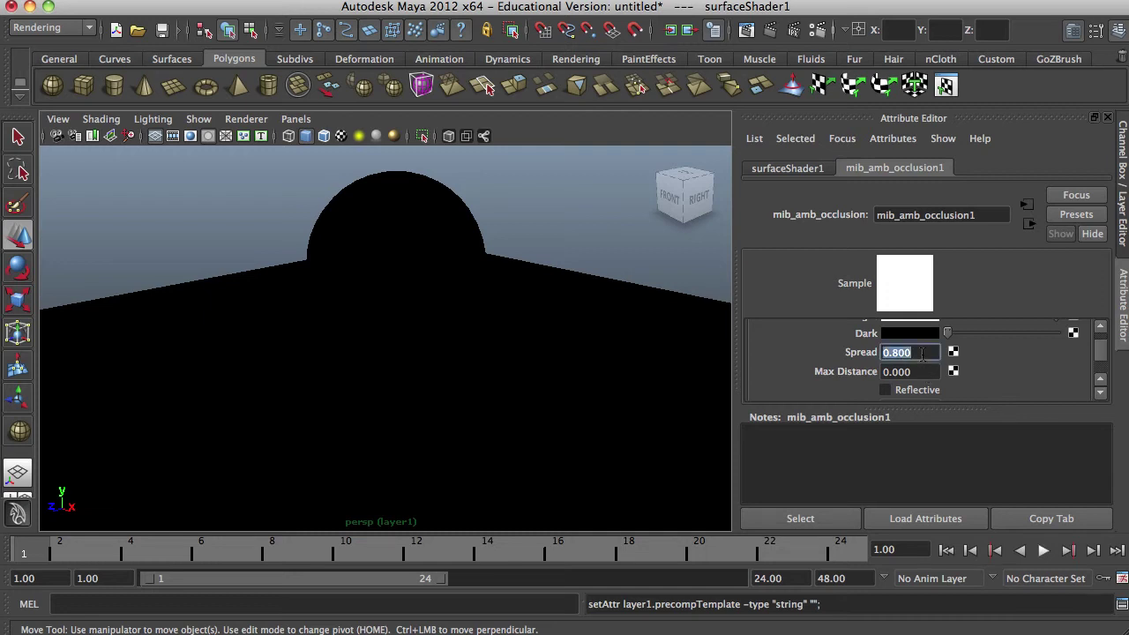
double_click(919, 374)
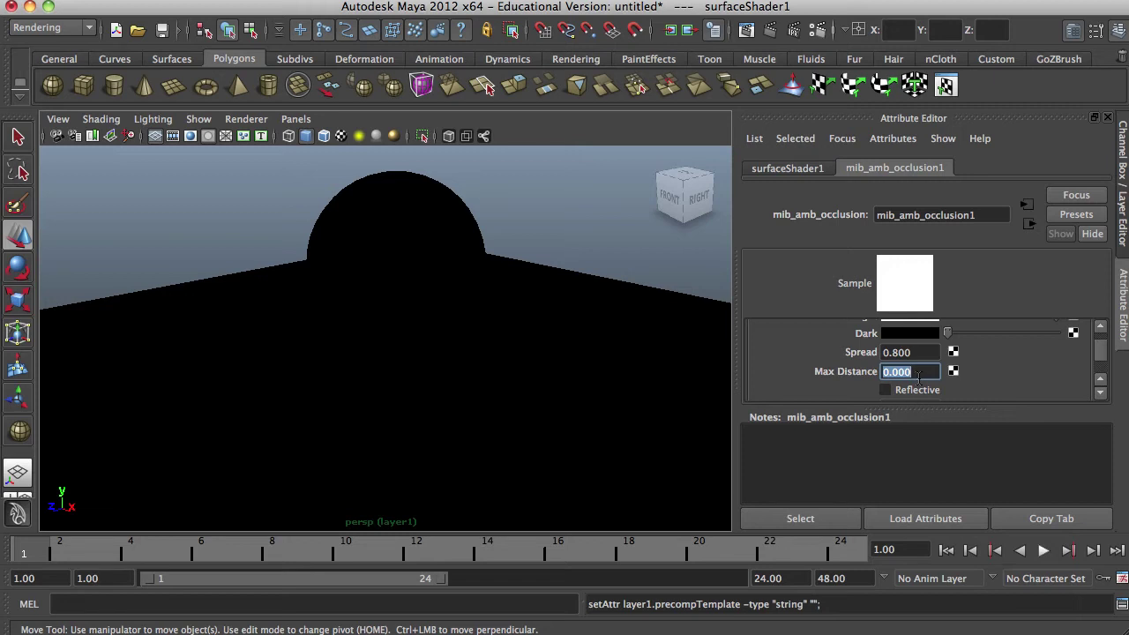
type("1")
key("Return")
left_click(769, 32)
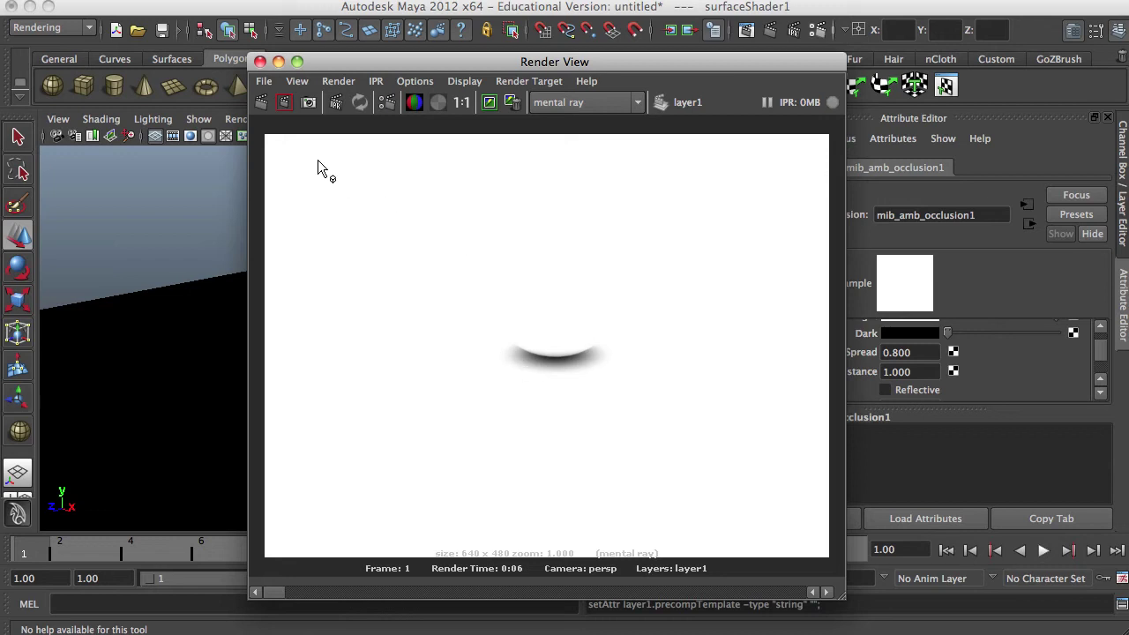
left_click(260, 61)
Set the occlusion node's Max Distance to 0.002 and Spread to 1, then render the frame and close the render window.
left_click(906, 372)
type(".002")
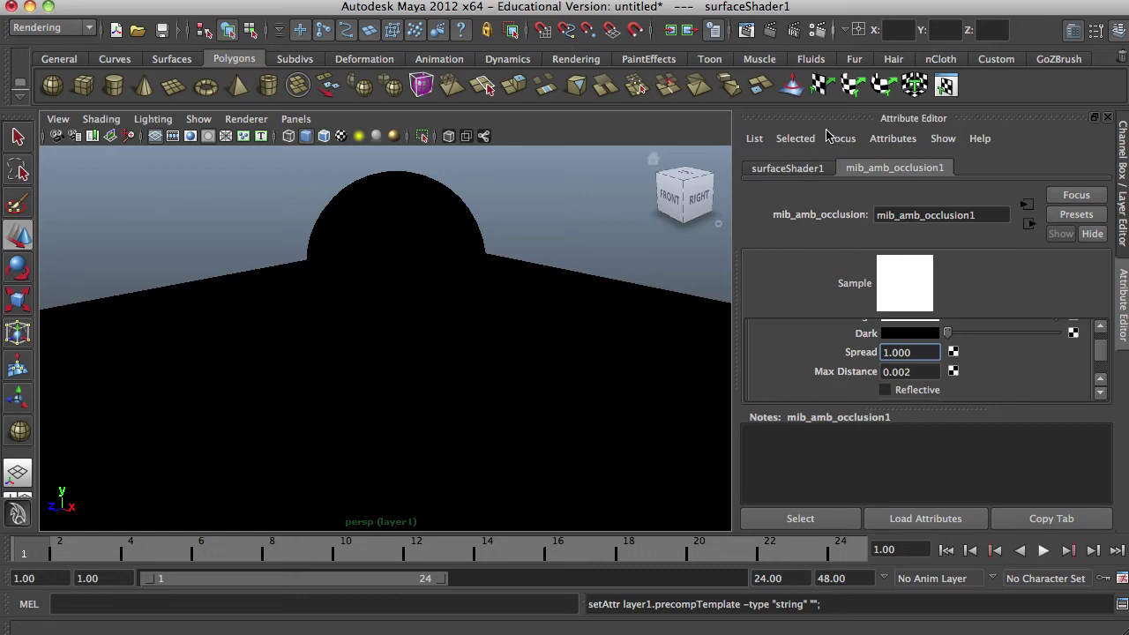
left_click(770, 30)
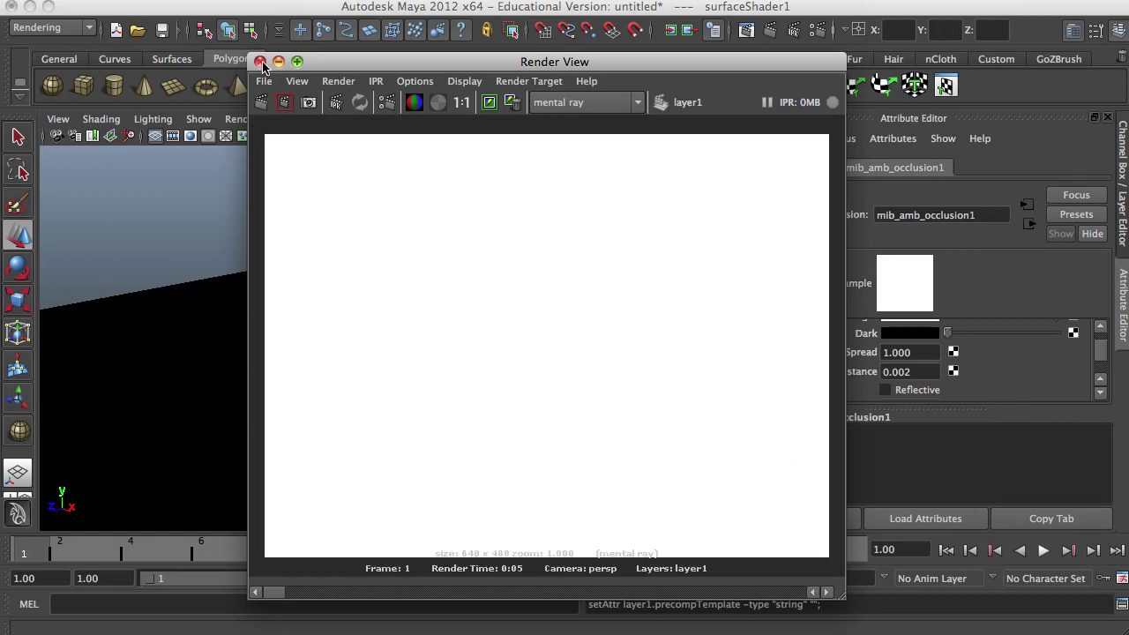
left_click(259, 61)
Set the occlusion node's Max Distance to 0, render the current frame, and close the render window.
left_click(906, 372)
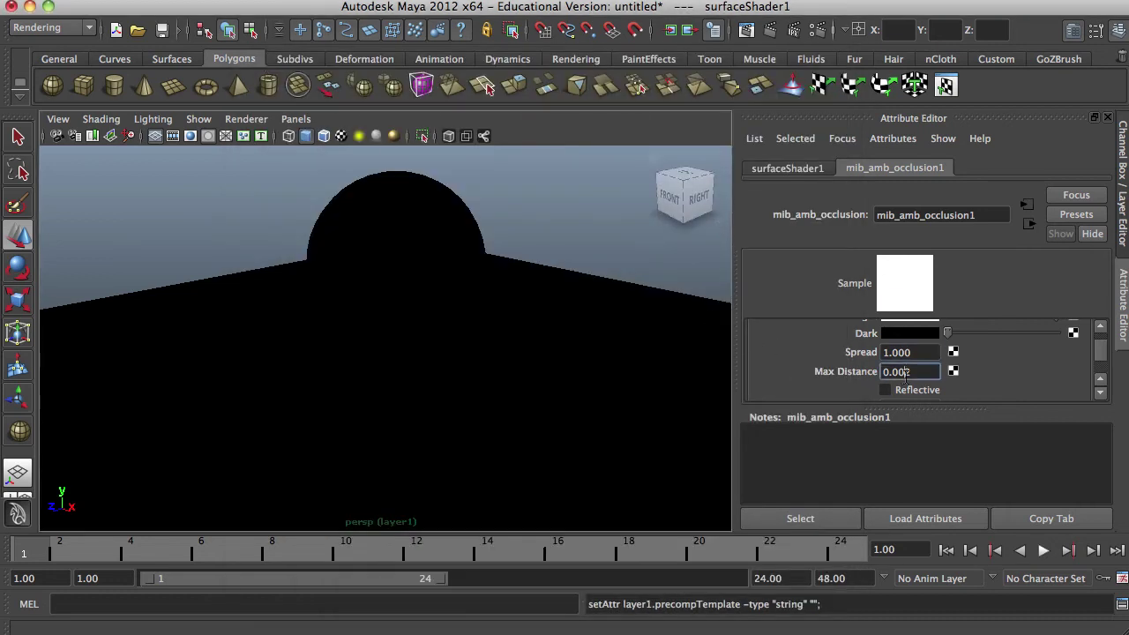
double_click(906, 372)
left_click(771, 31)
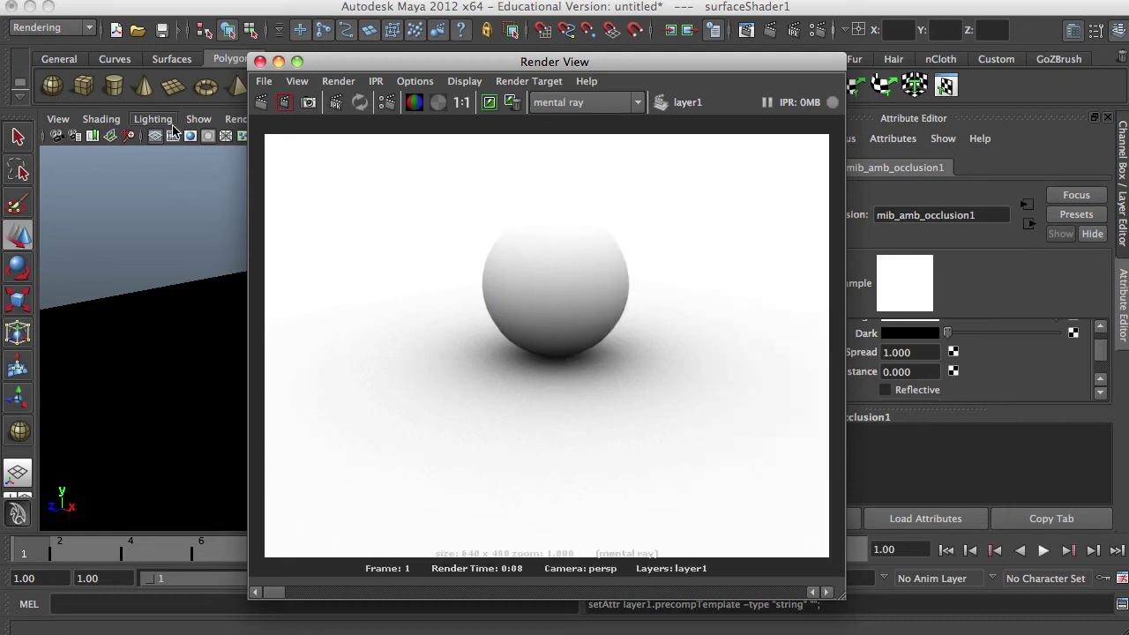
left_click(259, 61)
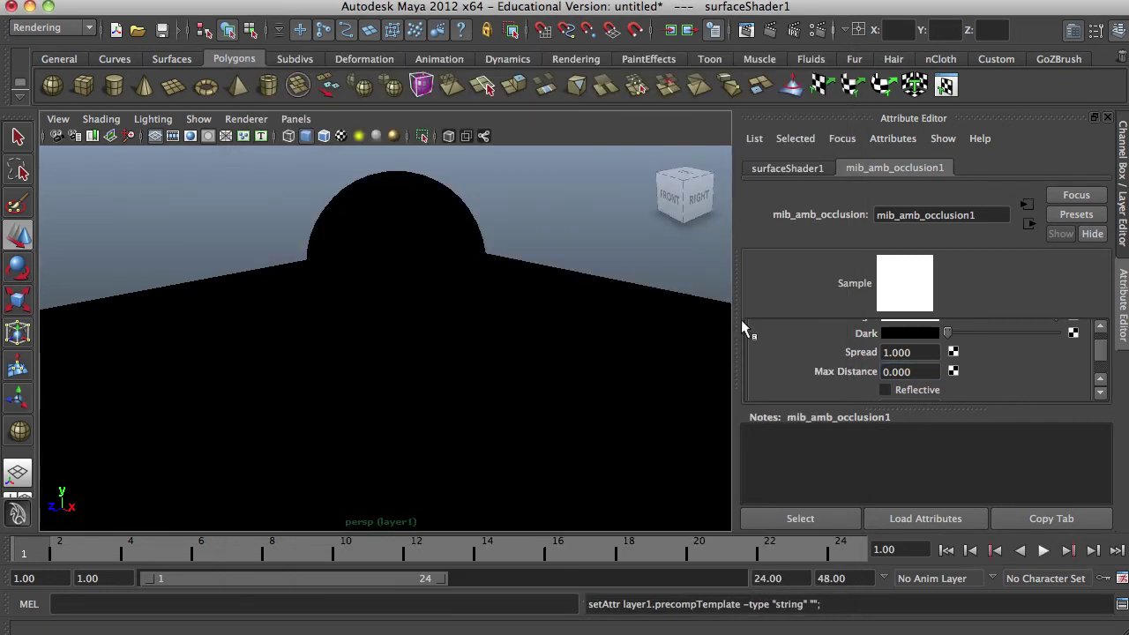
Set the occlusion node's Spread to 0.25, render the current frame, and close the render window.
left_click(896, 353)
key("BackSpace")
type(".25")
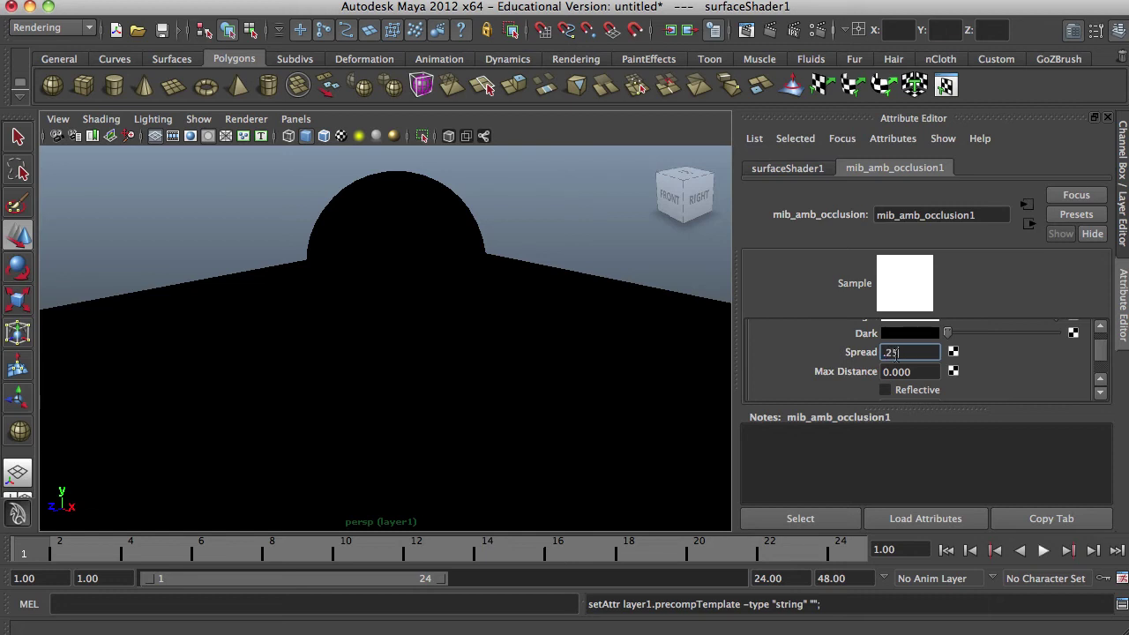
key("Return")
left_click(770, 29)
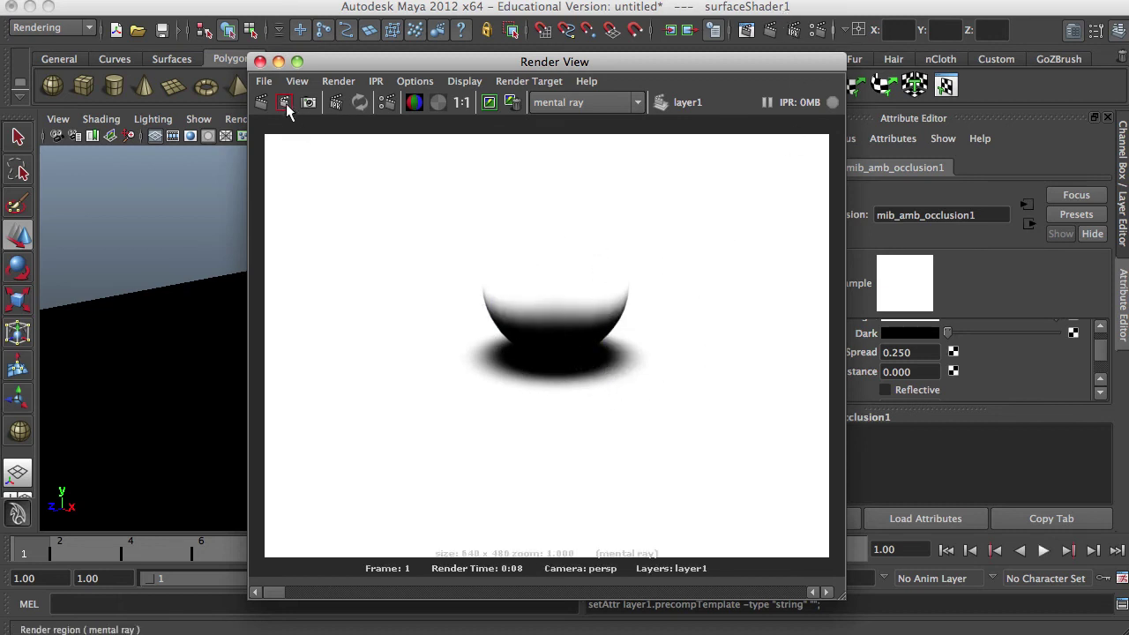
left_click(261, 61)
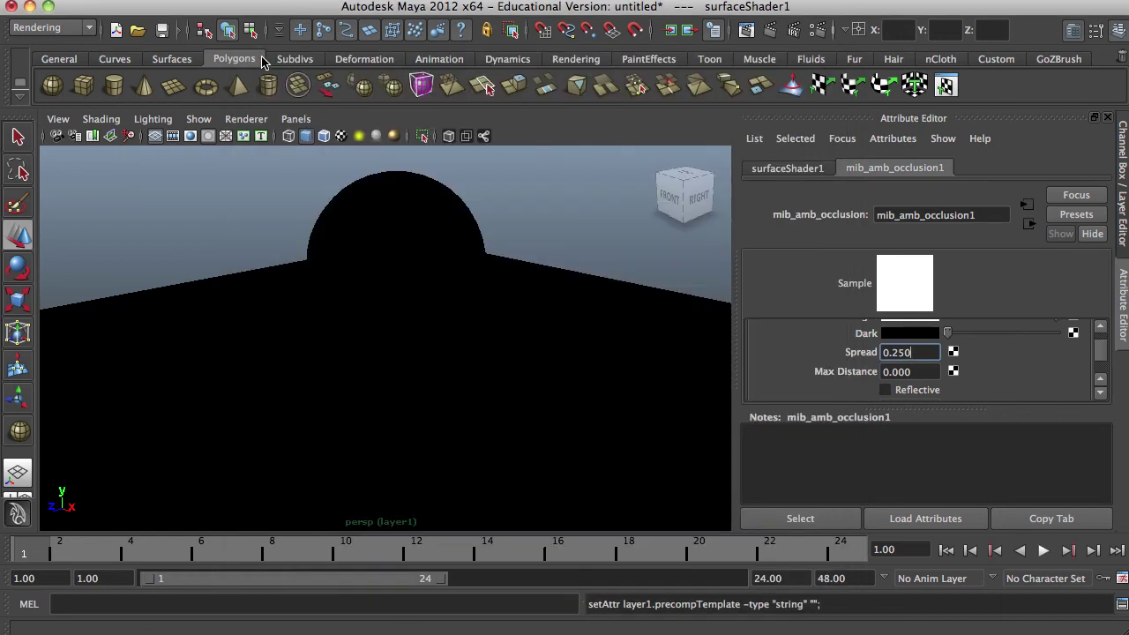
Set the occlusion node's Spread to 1.5, render the current frame, and close the render window.
left_click(914, 352)
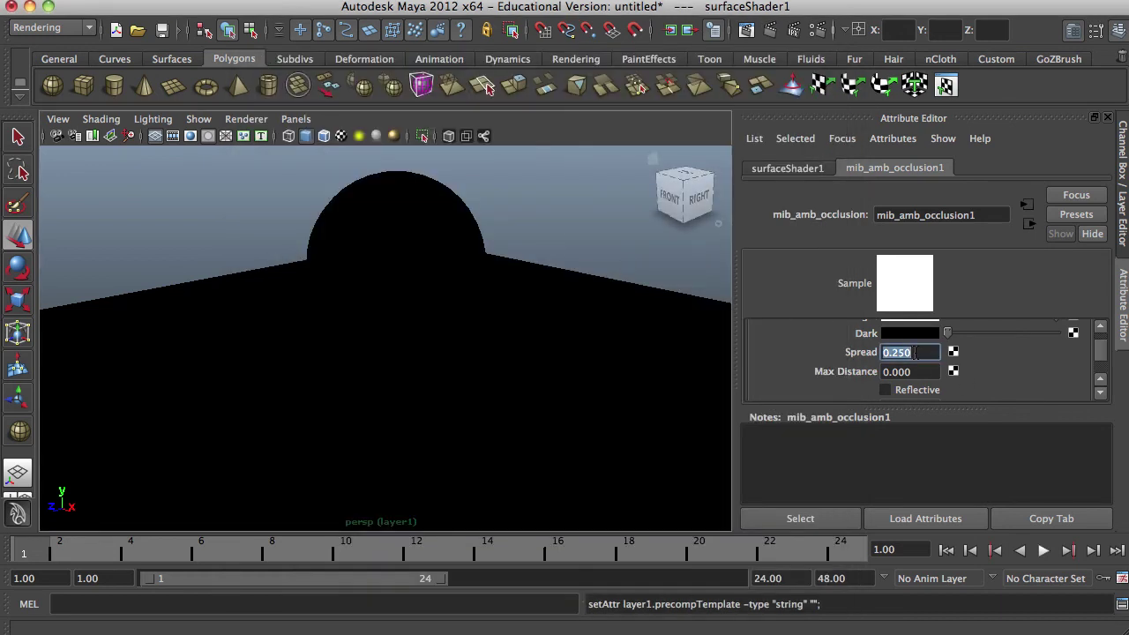
type("1.5")
key("Return")
left_click(772, 33)
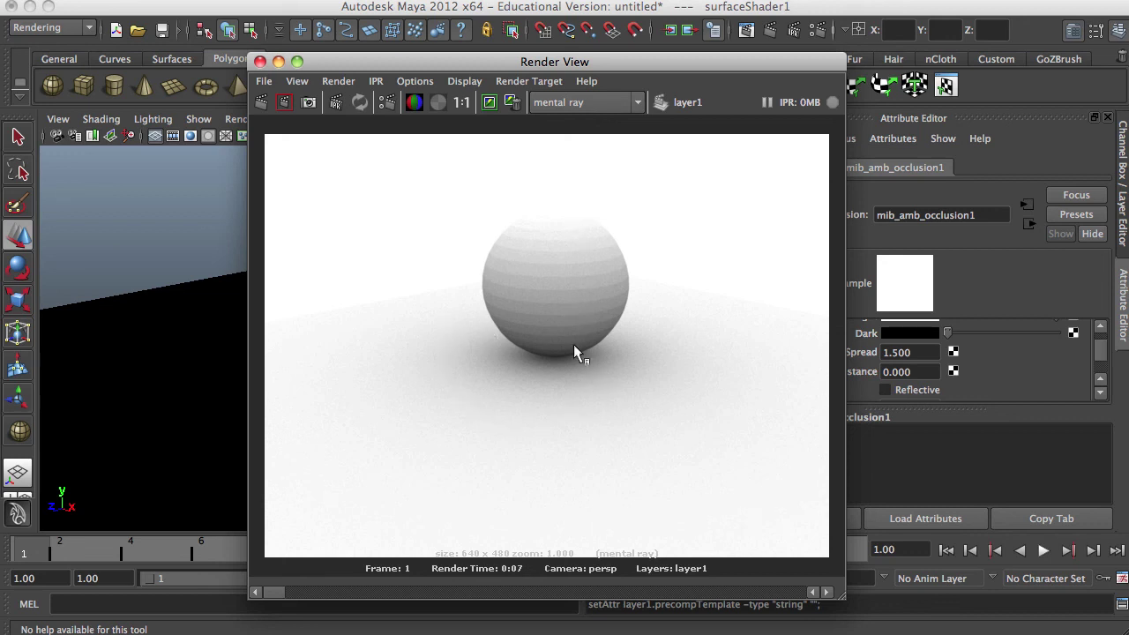
left_click(261, 63)
Set the occlusion node's Spread to 1, render the current frame, and close the render window.
left_click(909, 352)
type("1")
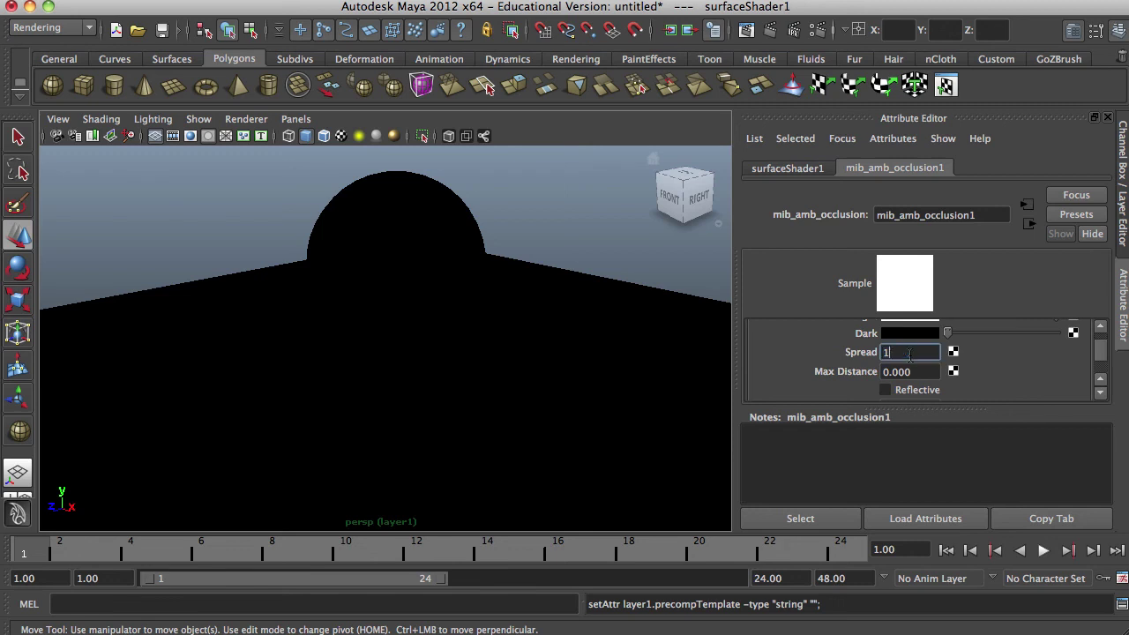
key("Return")
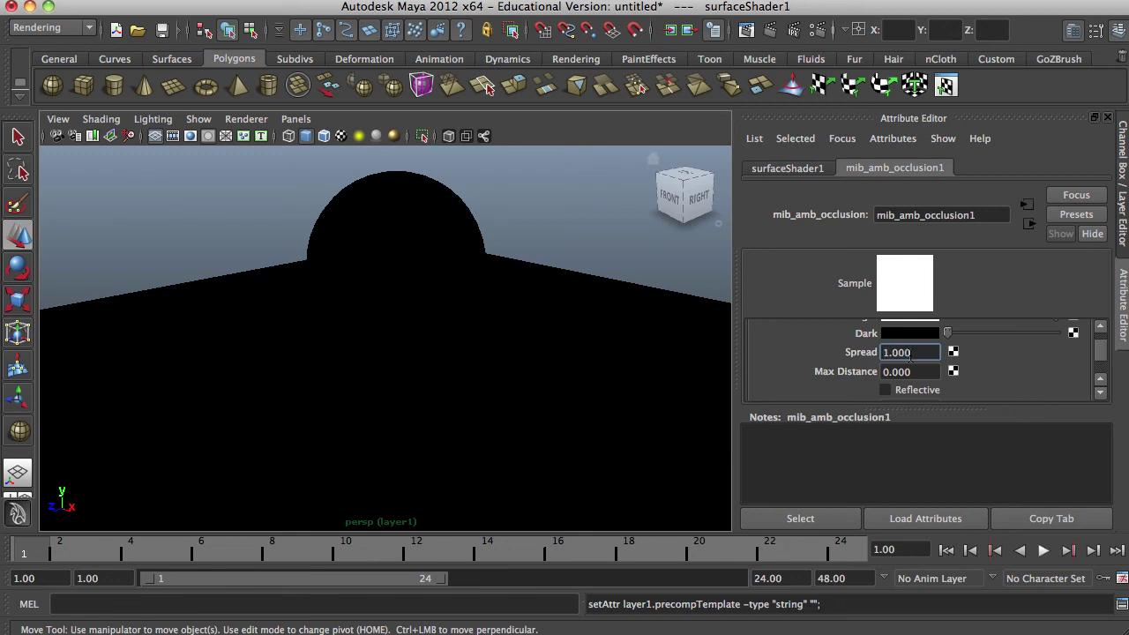
left_click(769, 30)
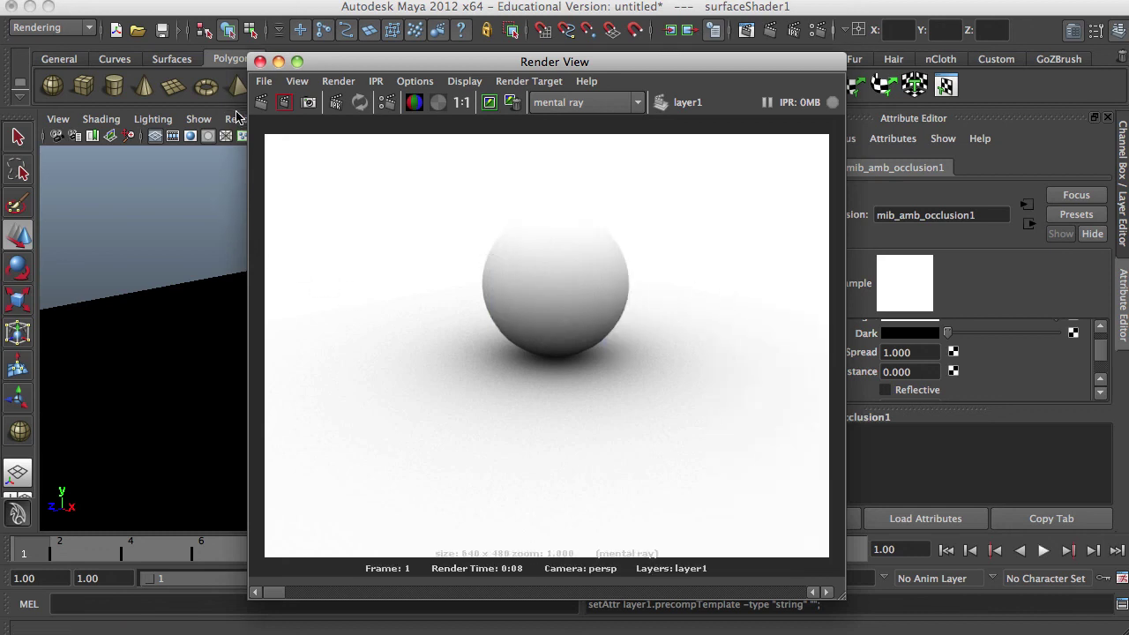
left_click(259, 61)
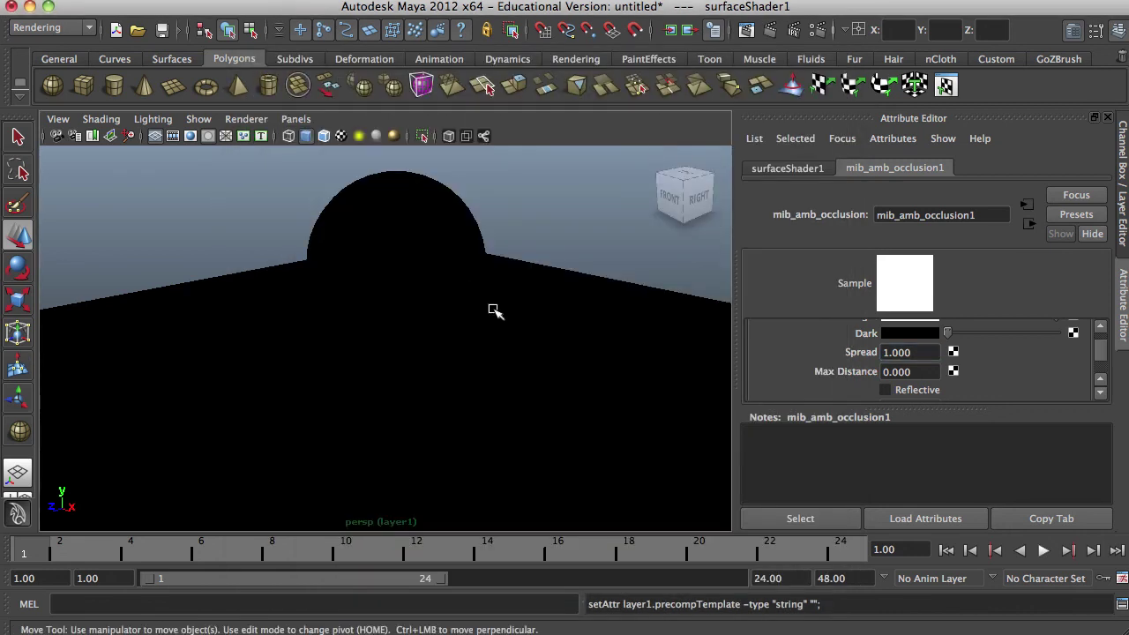